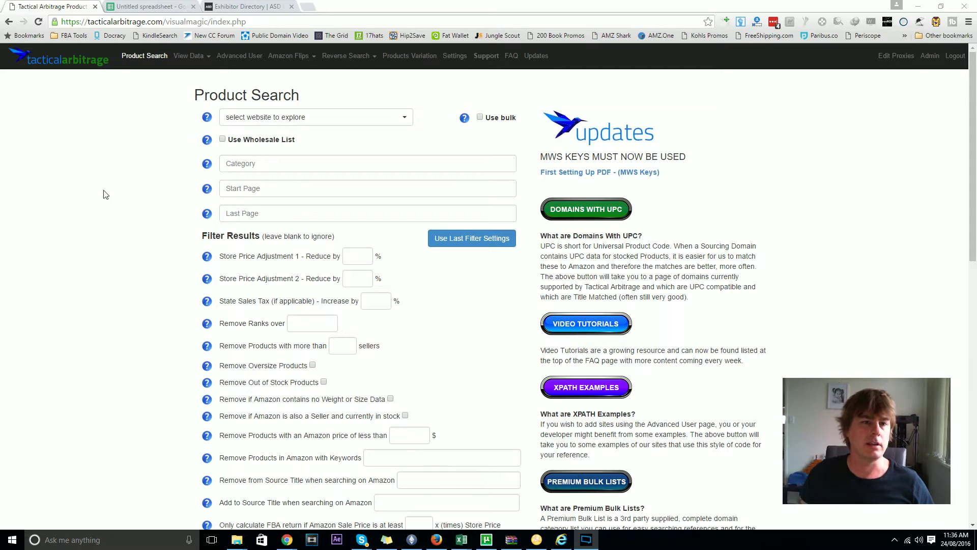
- Switch to the ASD Market Week vendor directory and examine its exhibitor list and the total number of exhibitors
{"action": "left_click", "coordinate": [262, 6]}
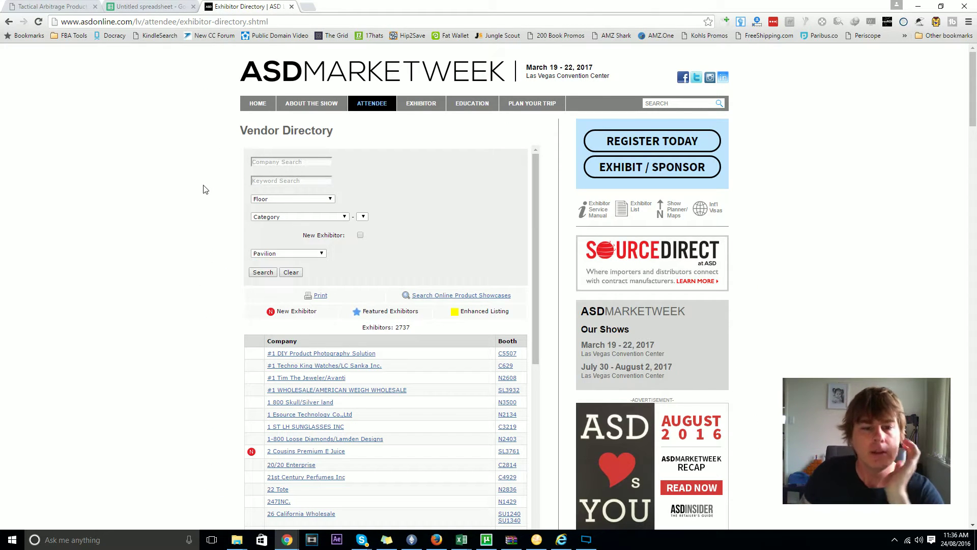
{"action": "scroll", "coordinate": [206, 188], "scroll_direction": "down", "scroll_amount": 1}
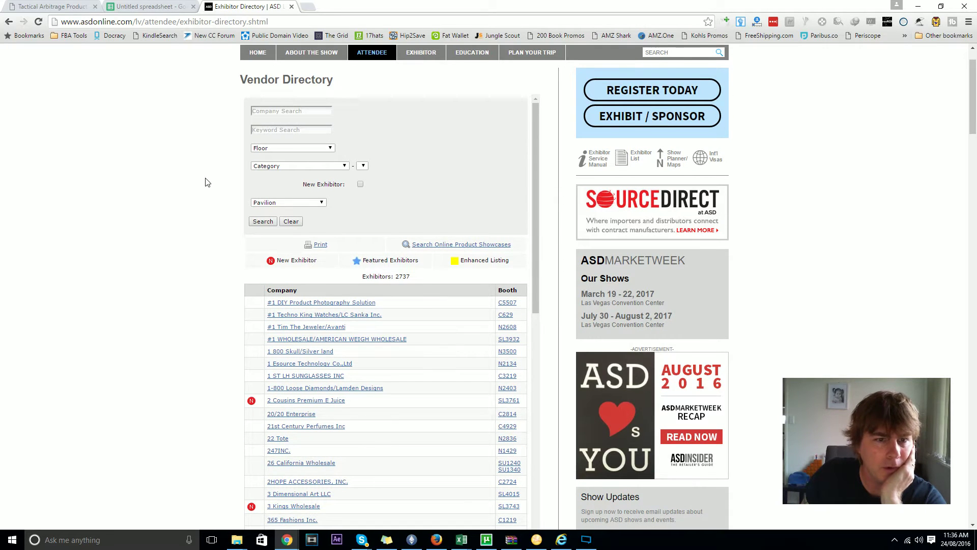
{"action": "scroll", "coordinate": [208, 182], "scroll_direction": "down", "scroll_amount": 5}
{"action": "scroll", "coordinate": [206, 184], "scroll_direction": "down", "scroll_amount": 7}
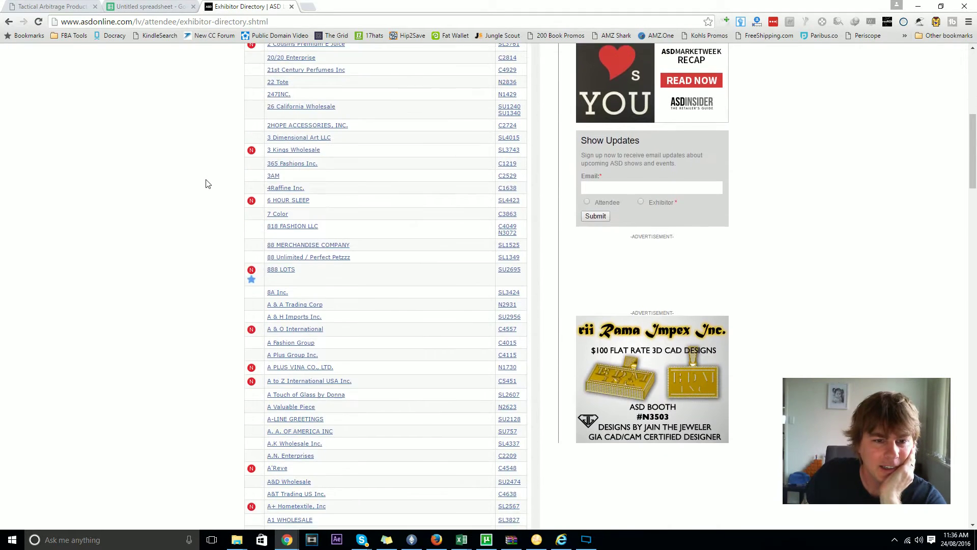
{"action": "scroll", "coordinate": [207, 184], "scroll_direction": "down", "scroll_amount": 10}
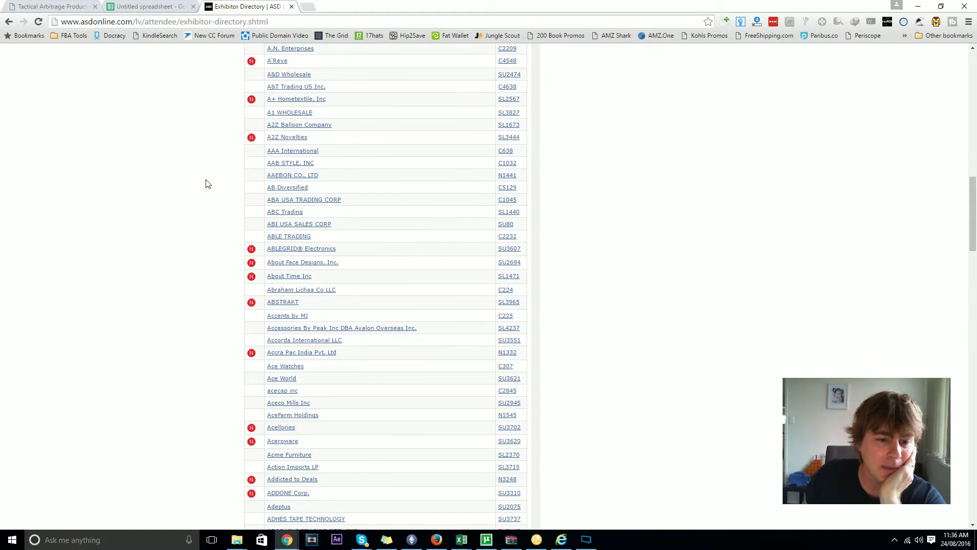
{"action": "scroll", "coordinate": [207, 183], "scroll_direction": "down", "scroll_amount": 14}
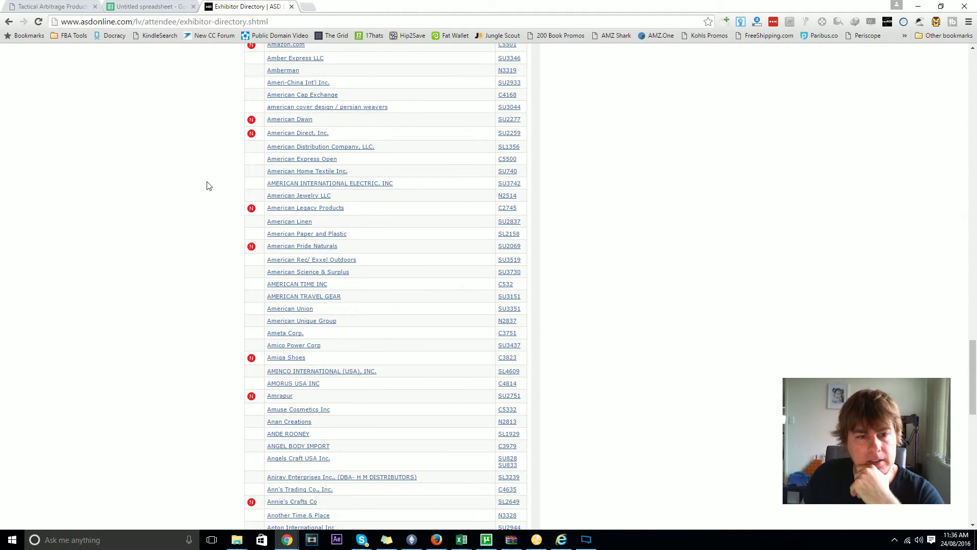
{"action": "scroll", "coordinate": [208, 185], "scroll_direction": "up", "scroll_amount": 20}
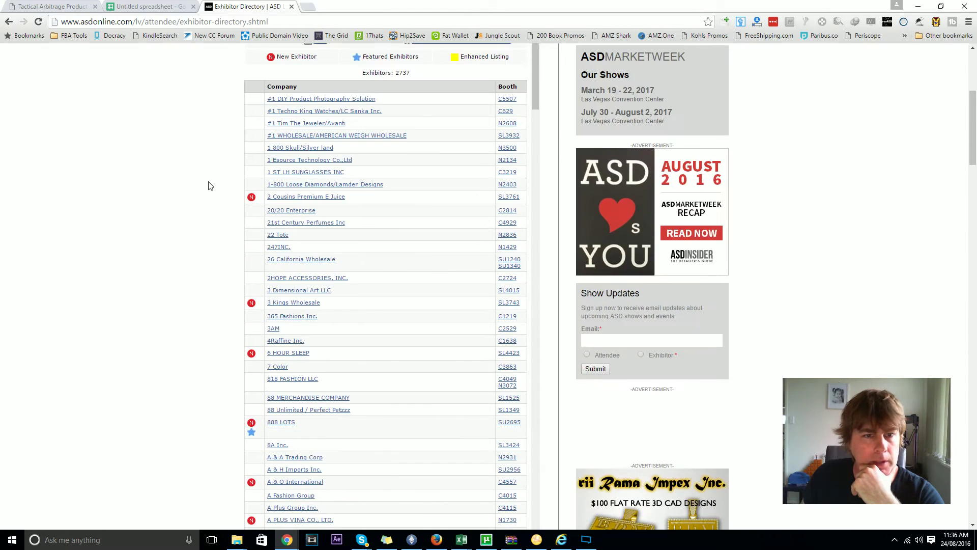
{"action": "scroll", "coordinate": [208, 186], "scroll_direction": "up", "scroll_amount": 5}
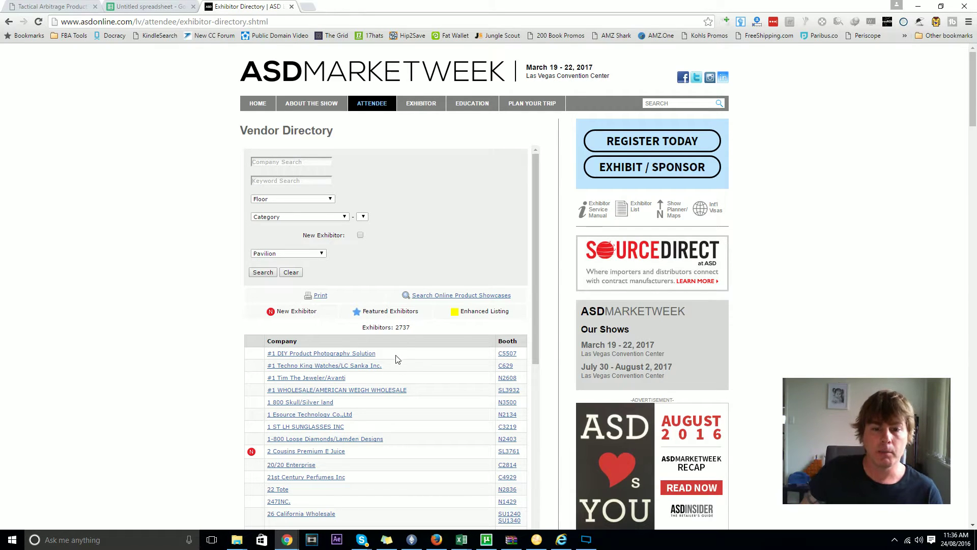
{"action": "double_click", "coordinate": [402, 327]}
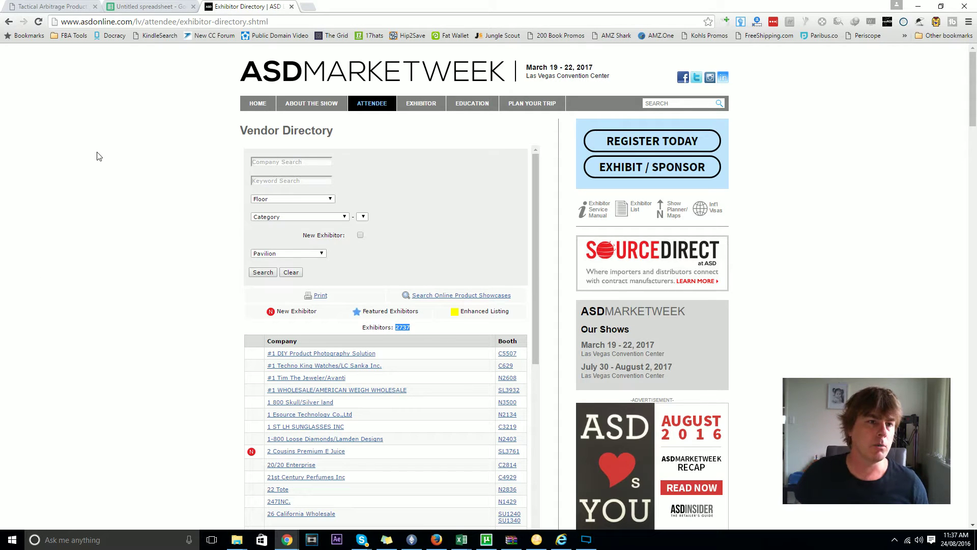
- Switch to Tactical Arbitrage, enable Use Wholesale List for the product search and open the upload dialog for a new file
{"action": "left_click", "coordinate": [57, 7]}
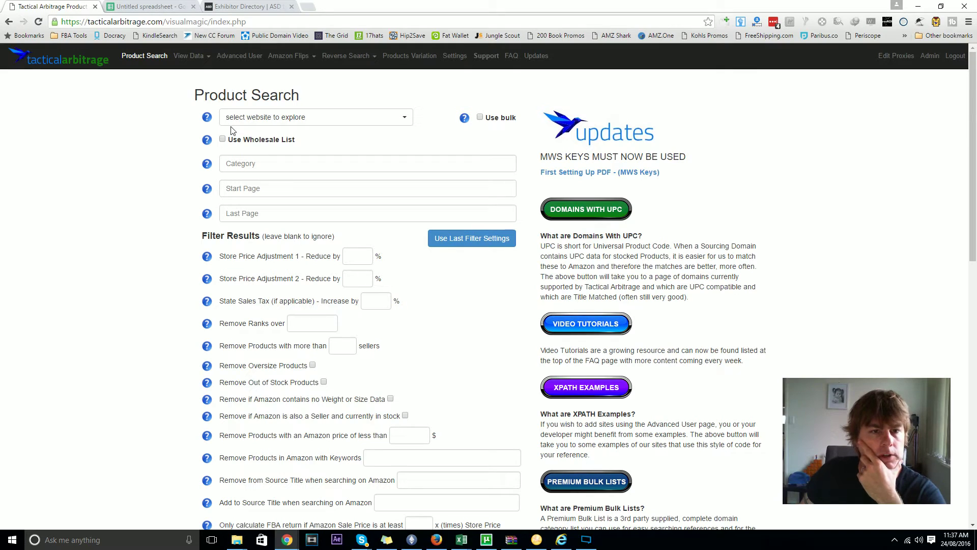
{"action": "left_click", "coordinate": [223, 141]}
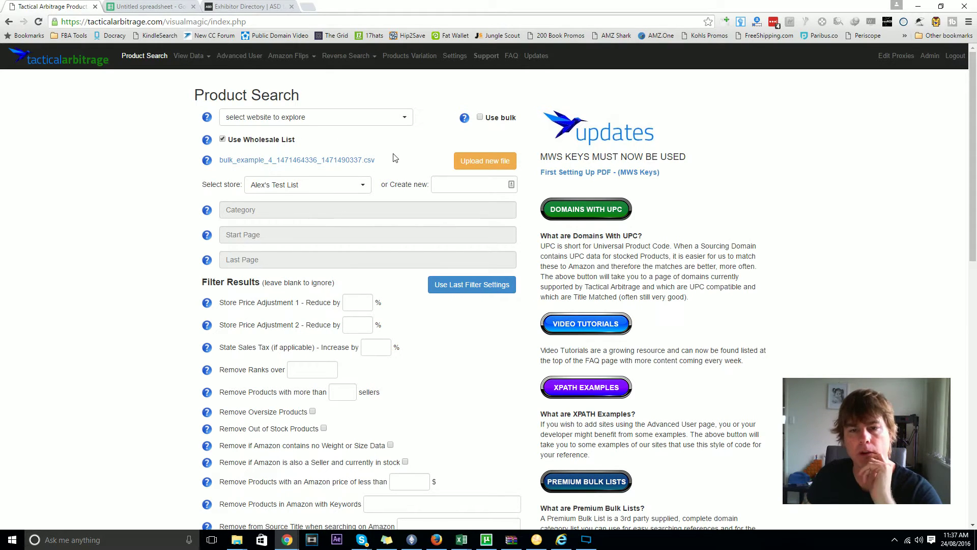
{"action": "left_click", "coordinate": [473, 160]}
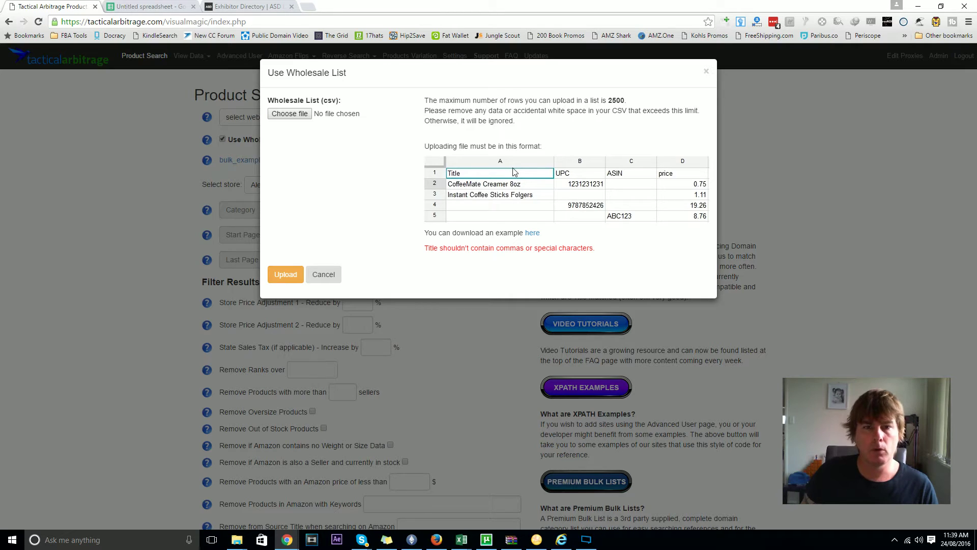
- In the untitled Google Sheets spreadsheet, enter the headers Title, UPC, ASIN and price in A1:D1, checking them against the required upload format
{"action": "left_click", "coordinate": [133, 9]}
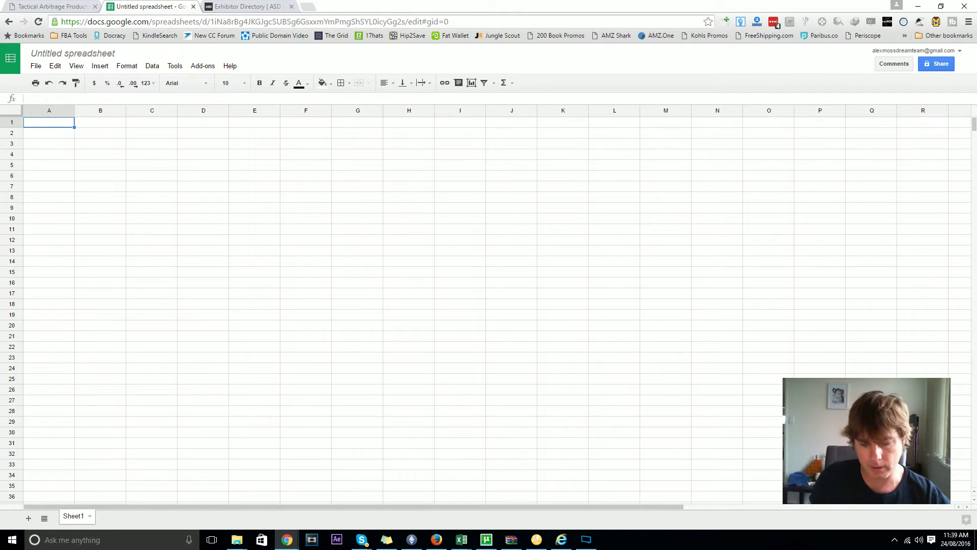
{"action": "type", "text": "Title"}
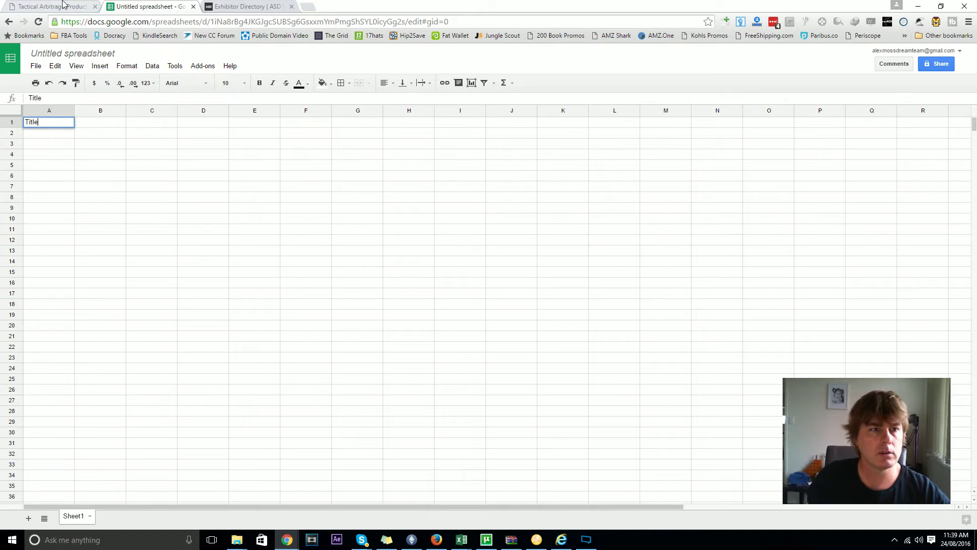
{"action": "left_click", "coordinate": [101, 124]}
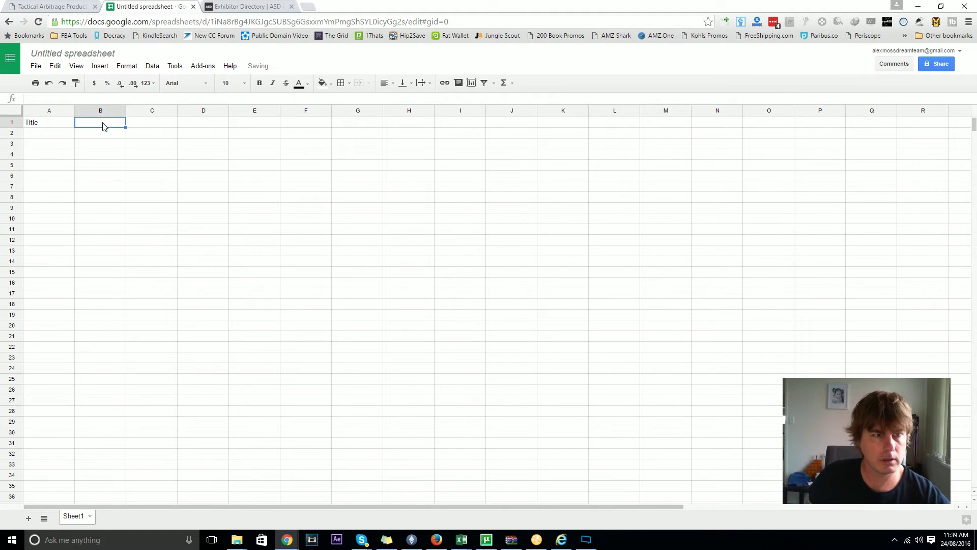
{"action": "type", "text": "UPC"}
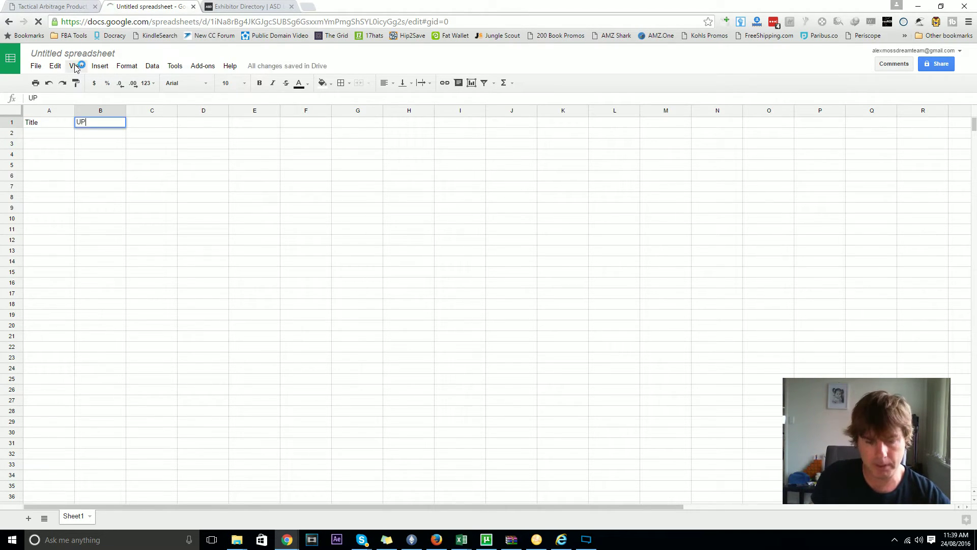
{"action": "key", "text": "Tab"}
{"action": "type", "text": "ASIN"}
{"action": "key", "text": "Tab"}
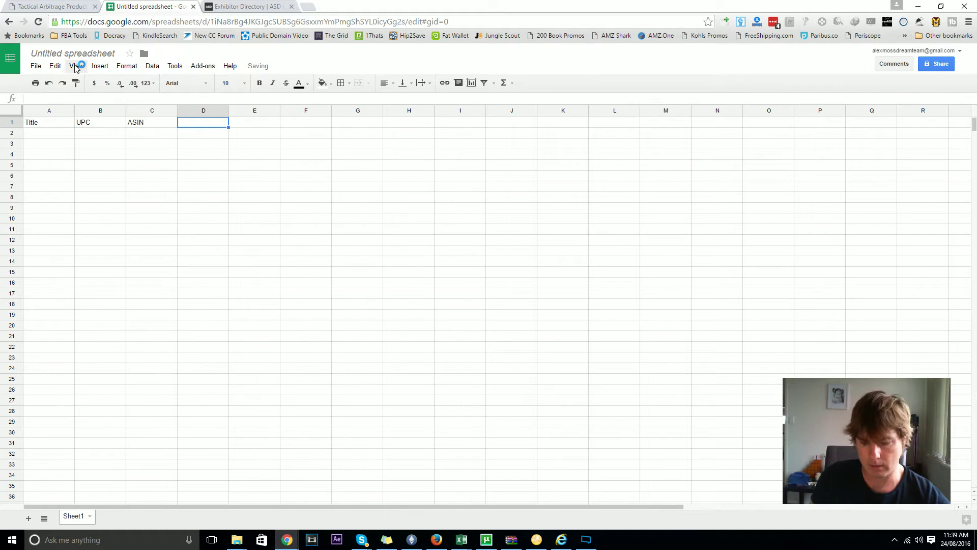
{"action": "type", "text": "price"}
{"action": "left_click", "coordinate": [75, 7]}
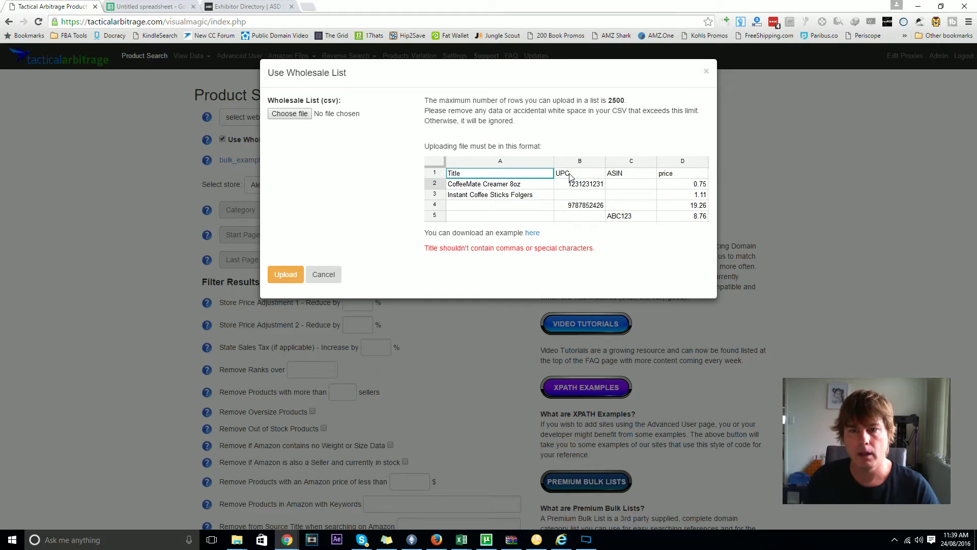
{"action": "left_click", "coordinate": [139, 5]}
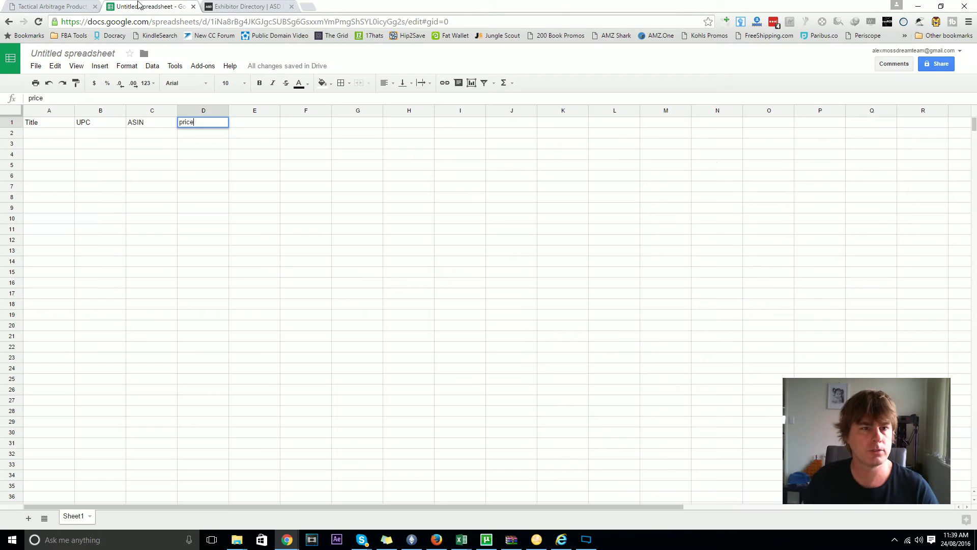
{"action": "left_click", "coordinate": [206, 200]}
- Enter "Doc McStuffins" in cell A2 under the Title header
{"action": "left_click", "coordinate": [57, 136]}
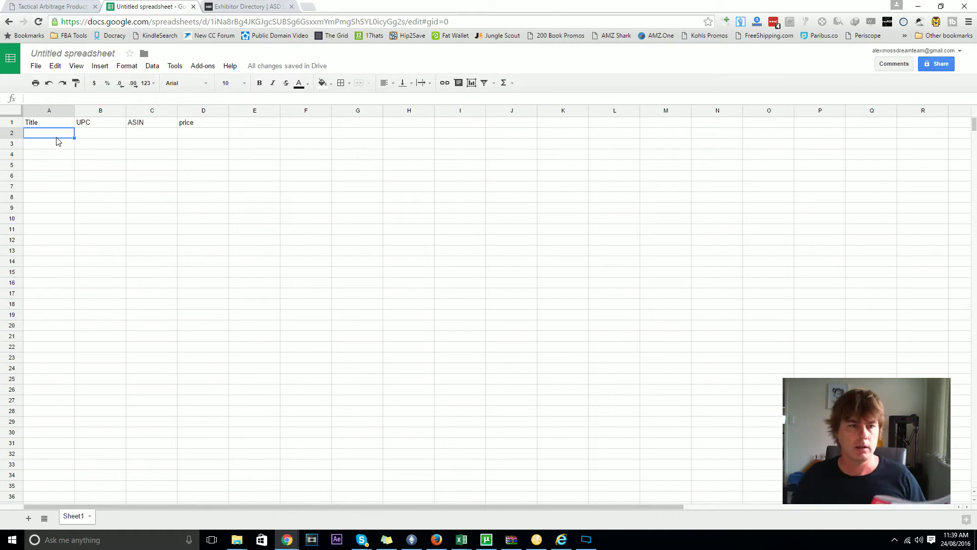
{"action": "left_click", "coordinate": [79, 158]}
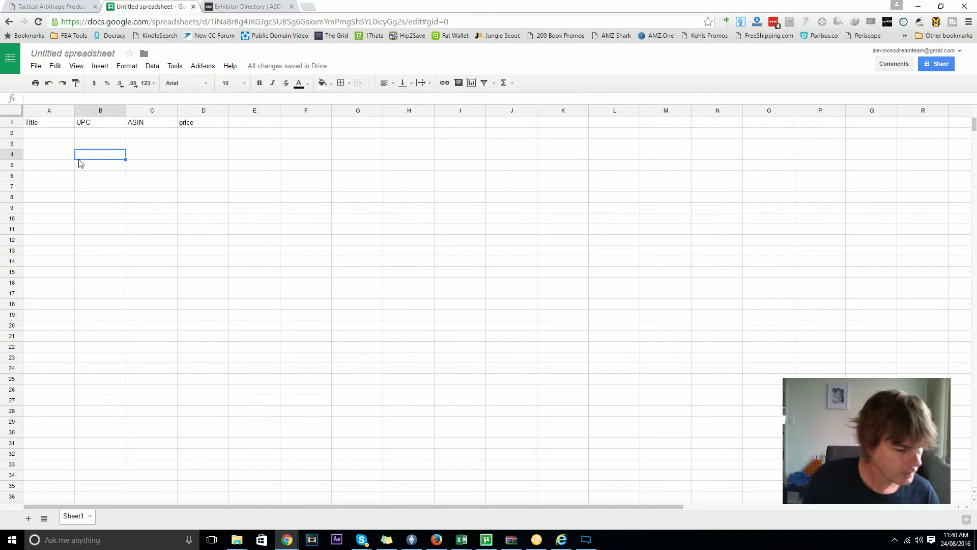
{"action": "left_click", "coordinate": [34, 135]}
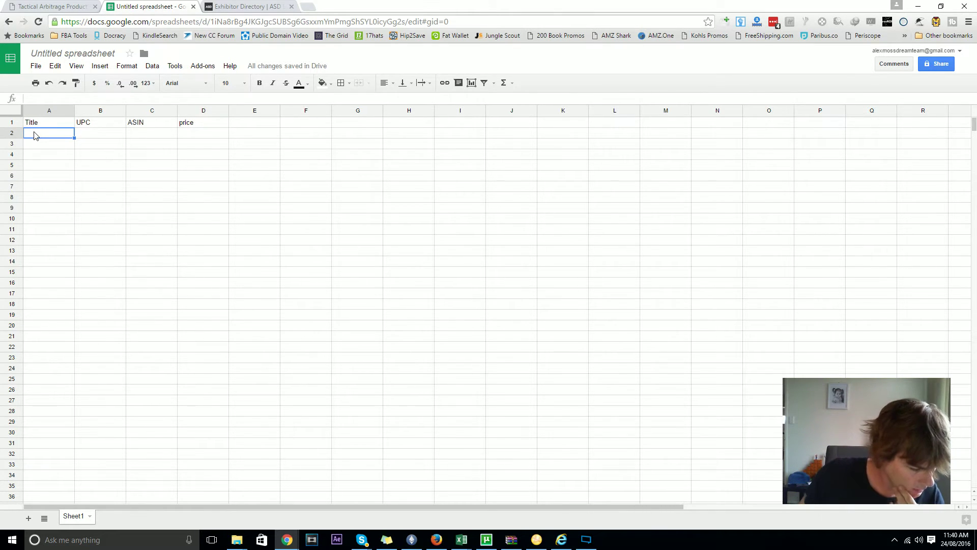
{"action": "type", "text": "Doc"}
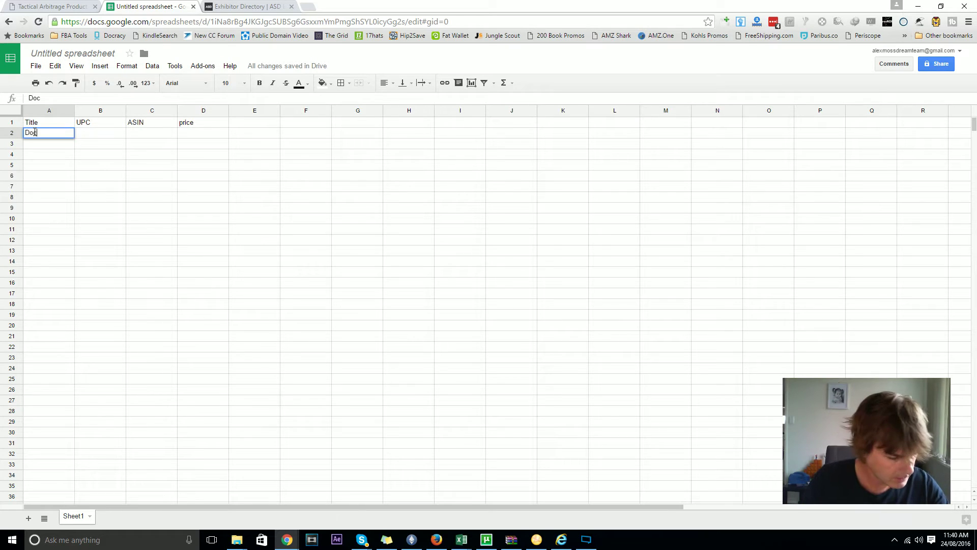
{"action": "type", "text": " McS"}
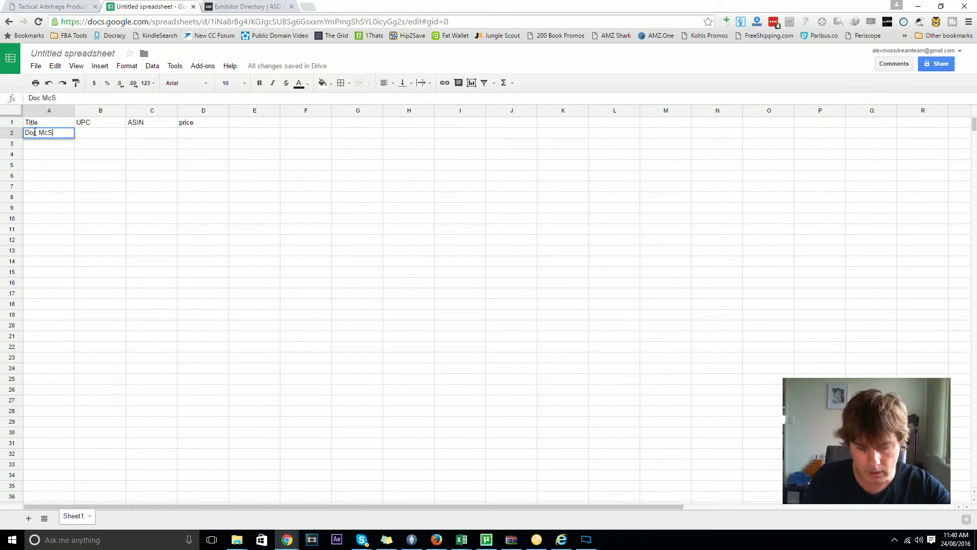
{"action": "type", "text": "tuffins"}
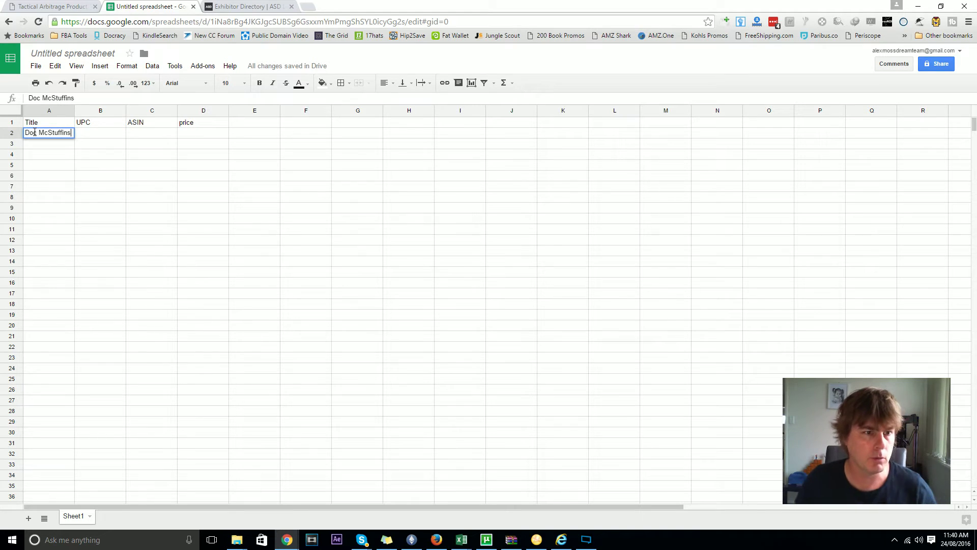
{"action": "left_click", "coordinate": [59, 157]}
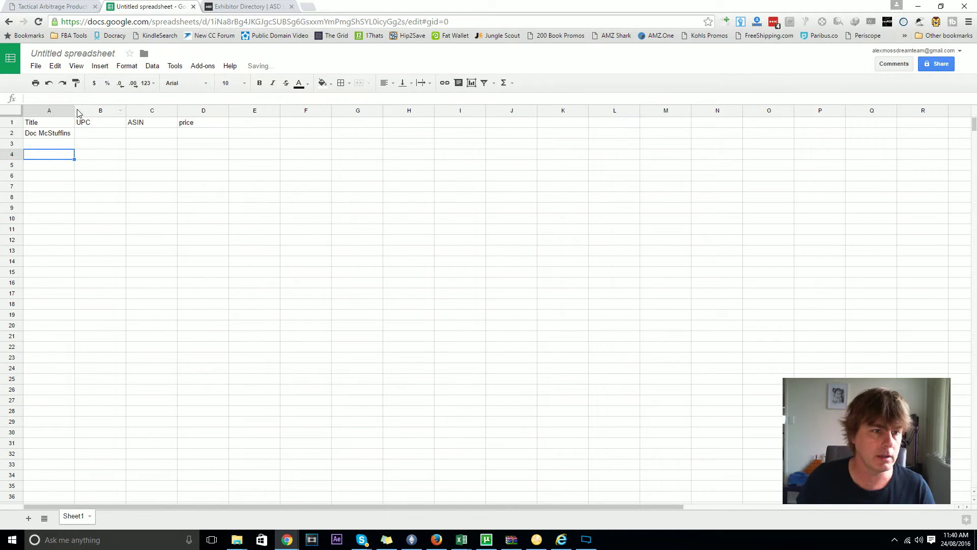
- Widen column A to nearly three times its width and open the title in A2 for editing
{"action": "left_click_drag", "start_coordinate": [75, 113], "coordinate": [164, 113]}
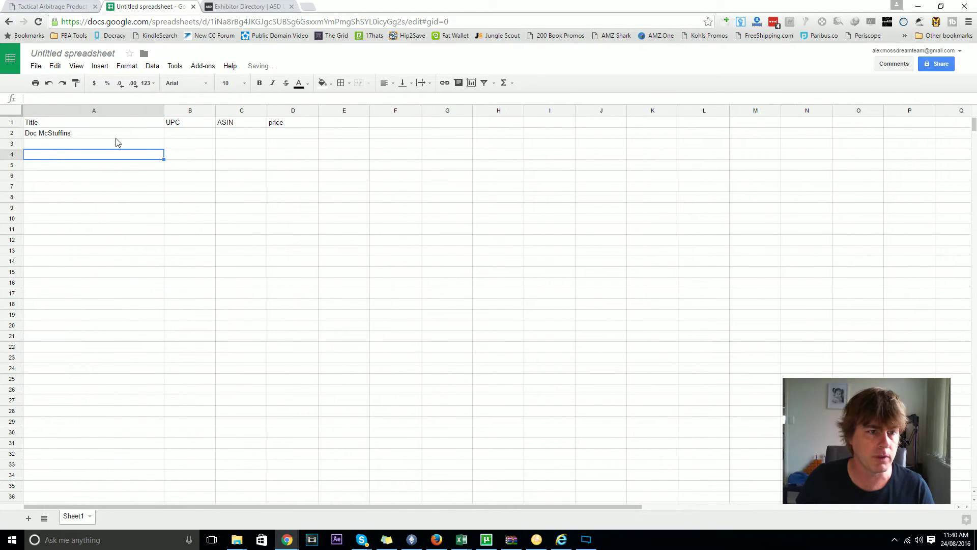
{"action": "left_click", "coordinate": [100, 136]}
{"action": "double_click", "coordinate": [98, 132]}
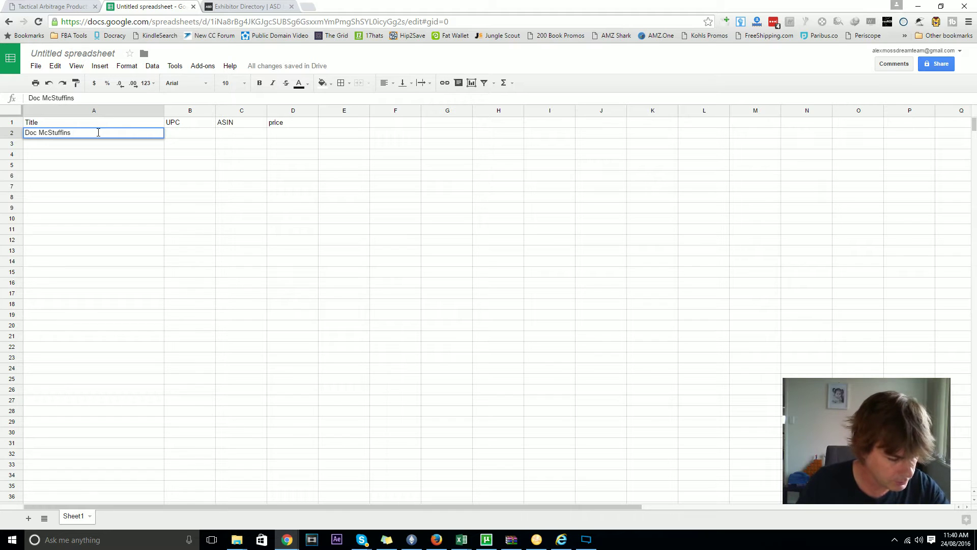
{"action": "type", "text": "E"}
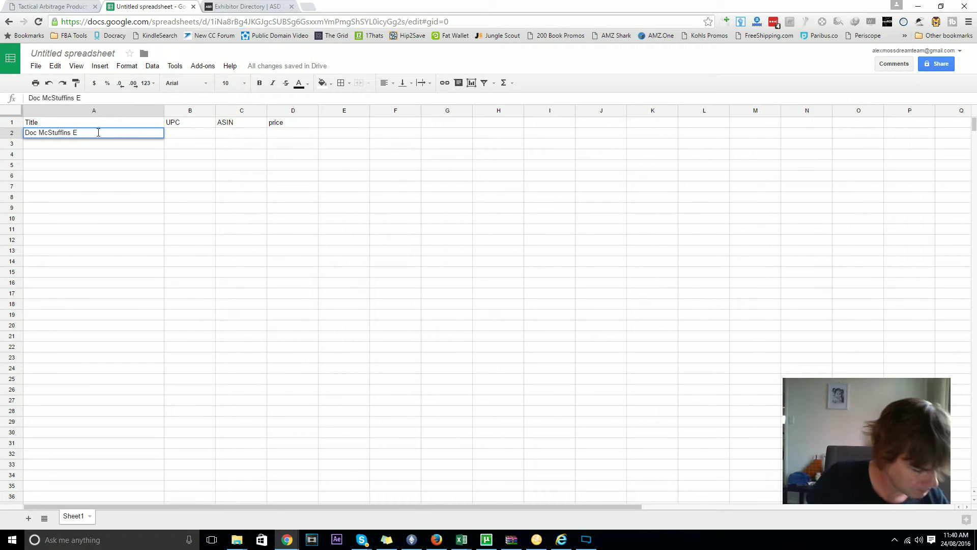
{"action": "key", "text": "BackSpace"}
{"action": "type", "text": "Pencil Case"}
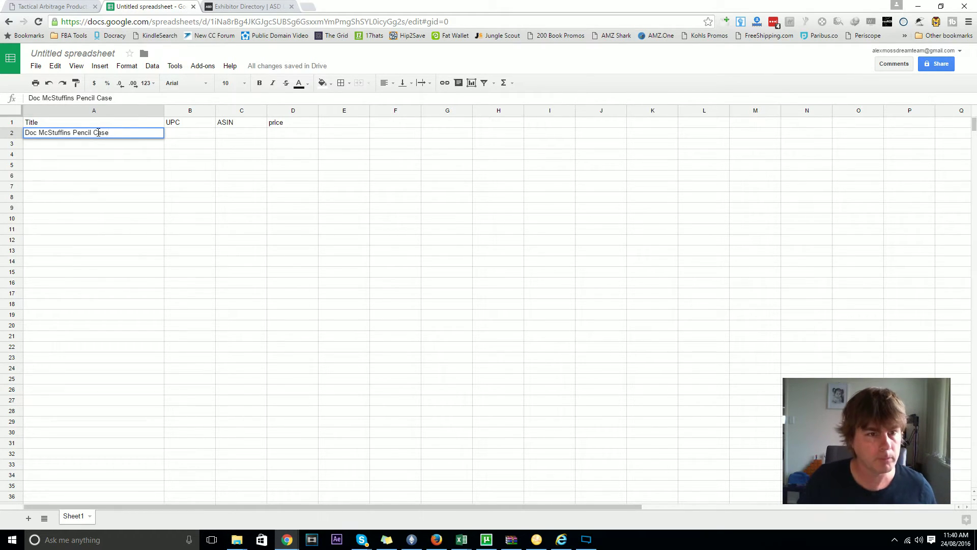
{"action": "key", "text": "BackSpace"}
{"action": "key", "text": "BackSpace"}
{"action": "key", "text": "BackSpace"}
{"action": "key", "text": "BackSpace"}
{"action": "key", "text": "BackSpace"}
{"action": "key", "text": "BackSpace"}
{"action": "key", "text": "BackSpace"}
{"action": "key", "text": "BackSpace"}
{"action": "key", "text": "BackSpace"}
{"action": "key", "text": "BackSpace"}
{"action": "key", "text": "BackSpace"}
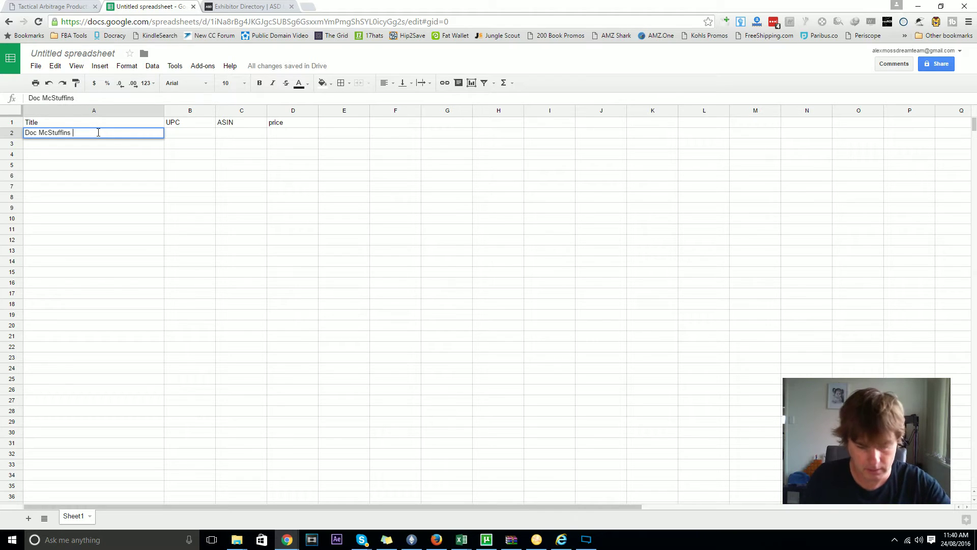
- Extend the title in A2 to read 17" Doc McStuffins Plush Backpack
{"action": "type", "text": "Plush Backpa"}
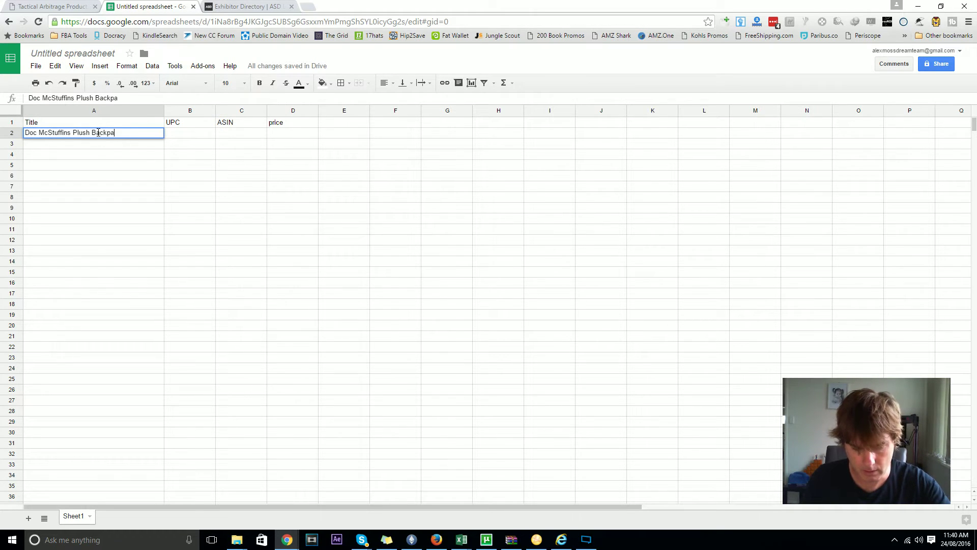
{"action": "type", "text": "ck"}
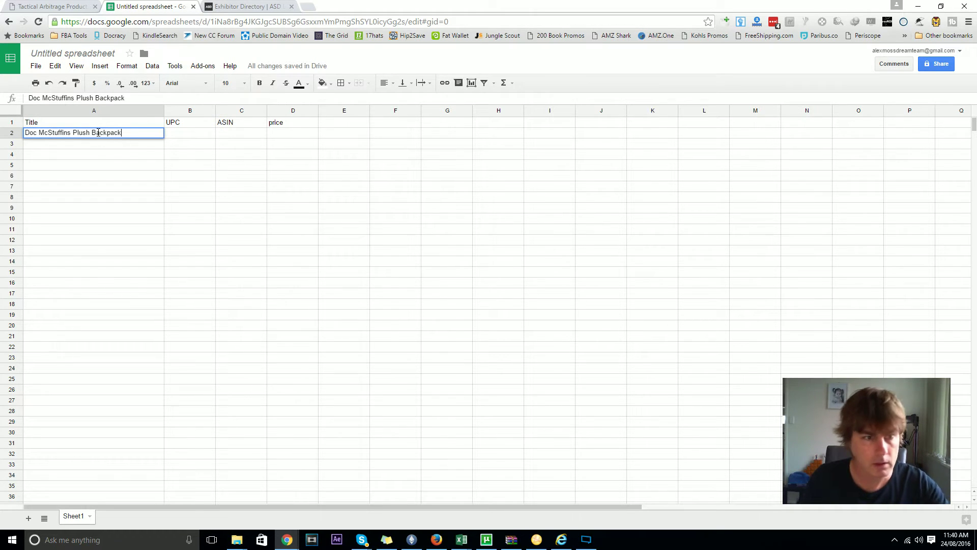
{"action": "left_click", "coordinate": [27, 133]}
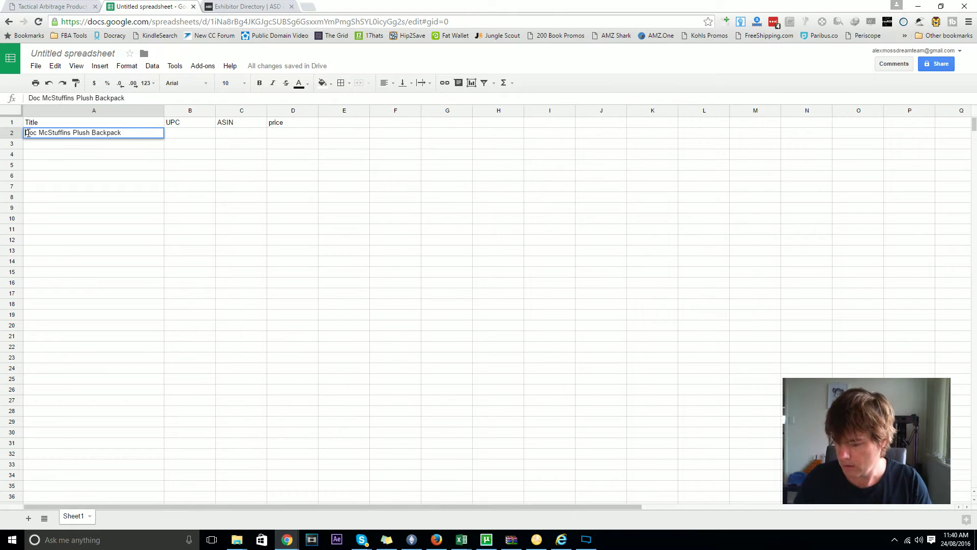
{"action": "type", "text": "17\""}
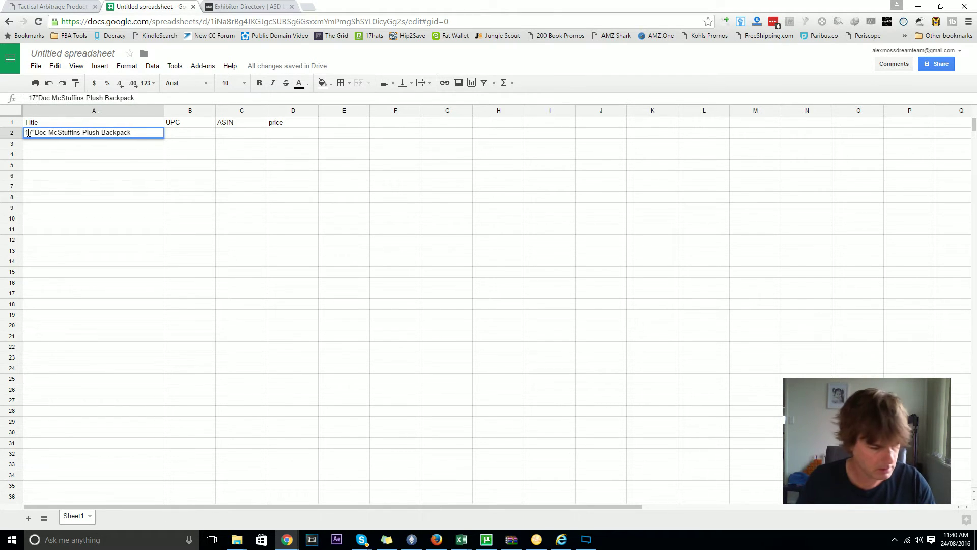
- Enter a price of 25 for the backpack in cell D2
{"action": "left_click", "coordinate": [277, 136]}
{"action": "type", "text": "25"}
{"action": "key", "text": "Return"}
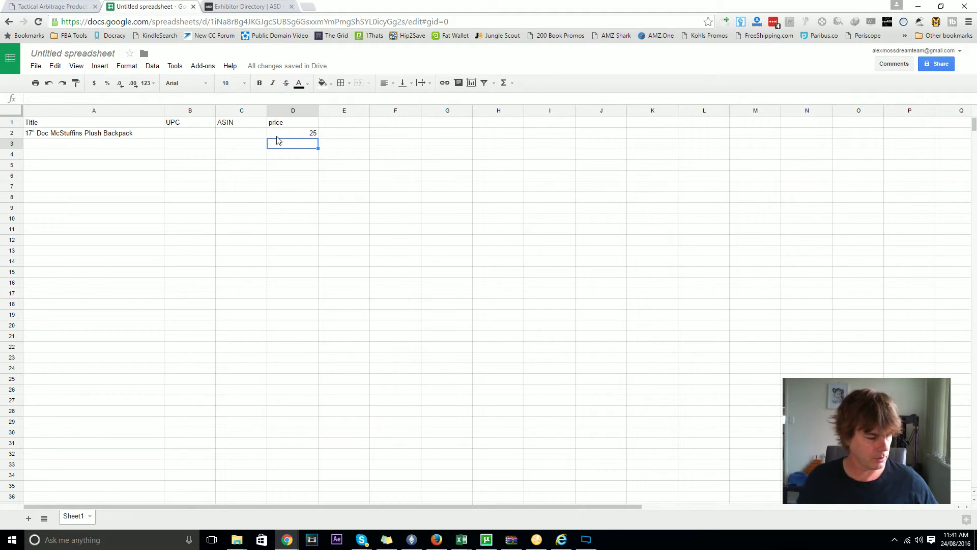
- Enter the title 16" Frozen Olaf Backpack in cell A3
{"action": "left_click", "coordinate": [145, 144]}
{"action": "type", "text": "16"}
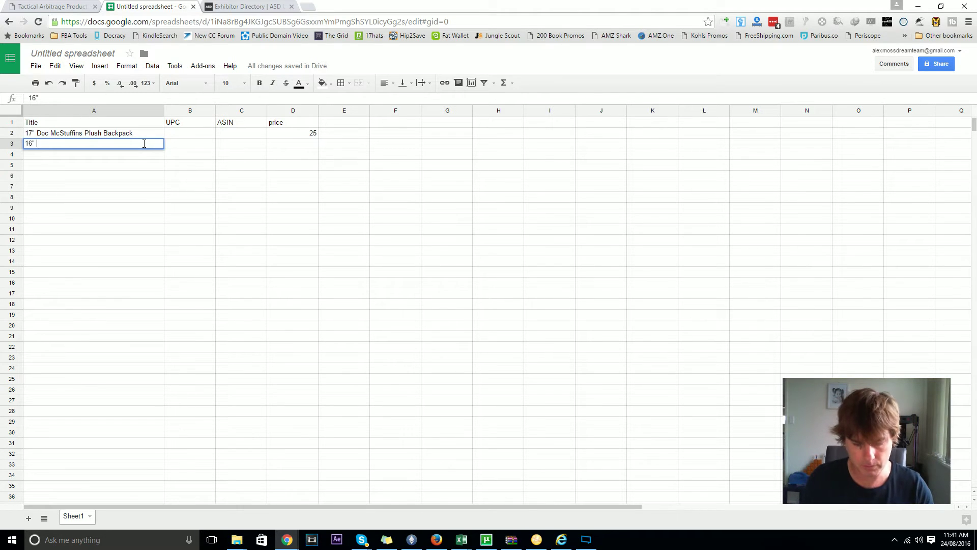
{"action": "type", "text": "\" Frozen "}
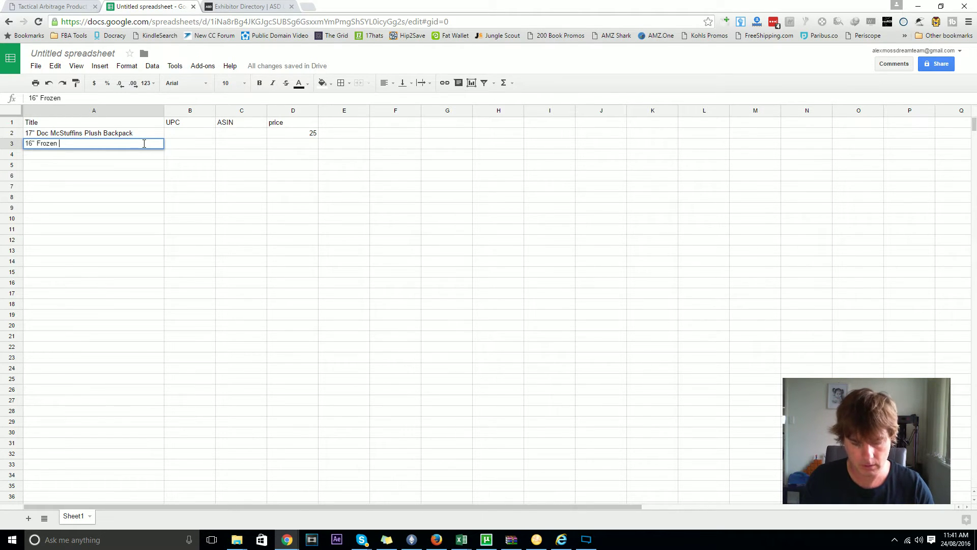
{"action": "type", "text": "Olaf"}
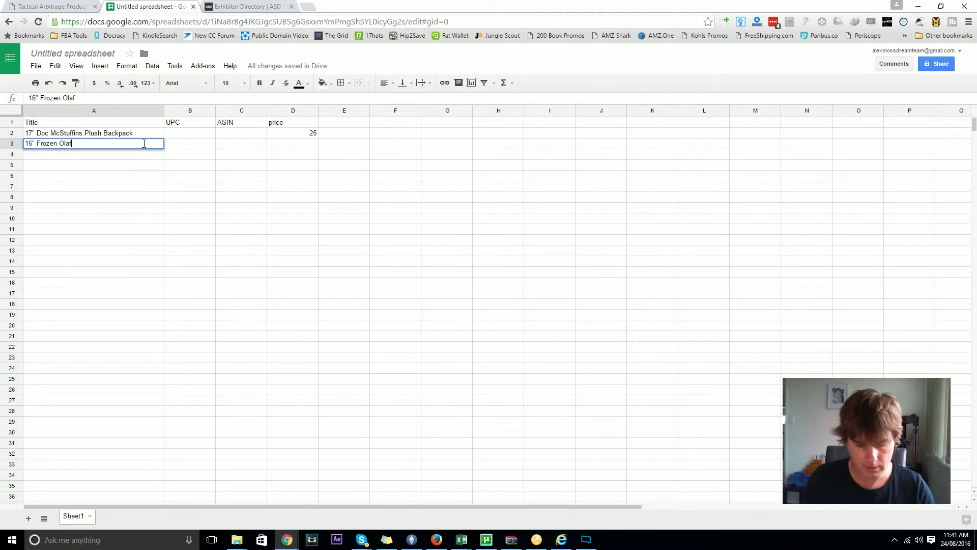
{"action": "type", "text": " Backpack"}
{"action": "key", "text": "Tab"}
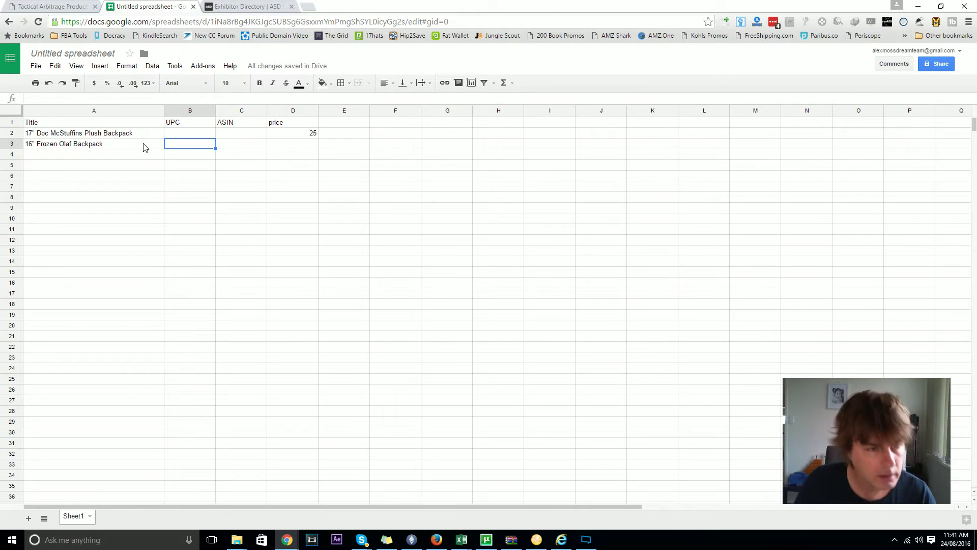
- Enter a price of 2.75 for the Frozen Olaf backpack in cell D3
{"action": "key", "text": "Tab"}
{"action": "key", "text": "Tab"}
{"action": "type", "text": "2.75"}
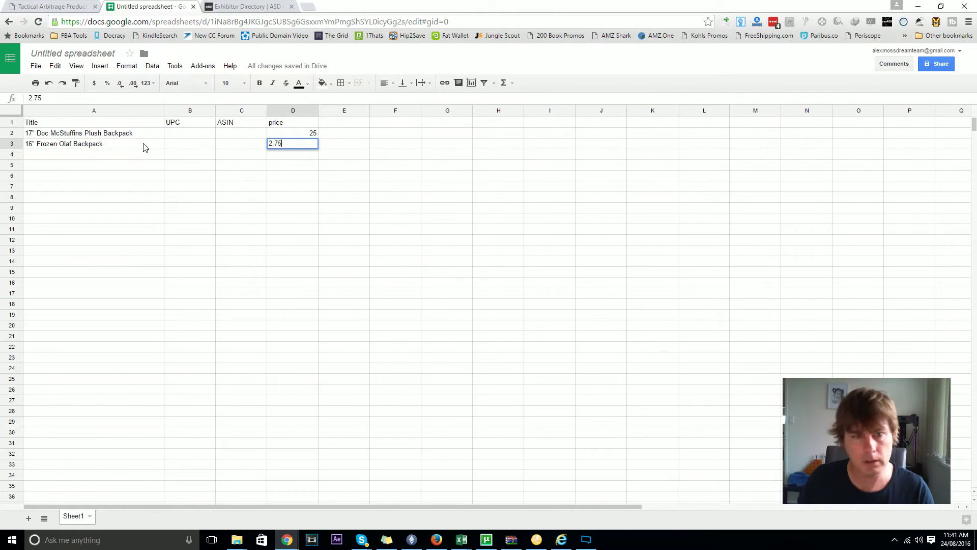
{"action": "key", "text": "Tab"}
{"action": "key", "text": "Return"}
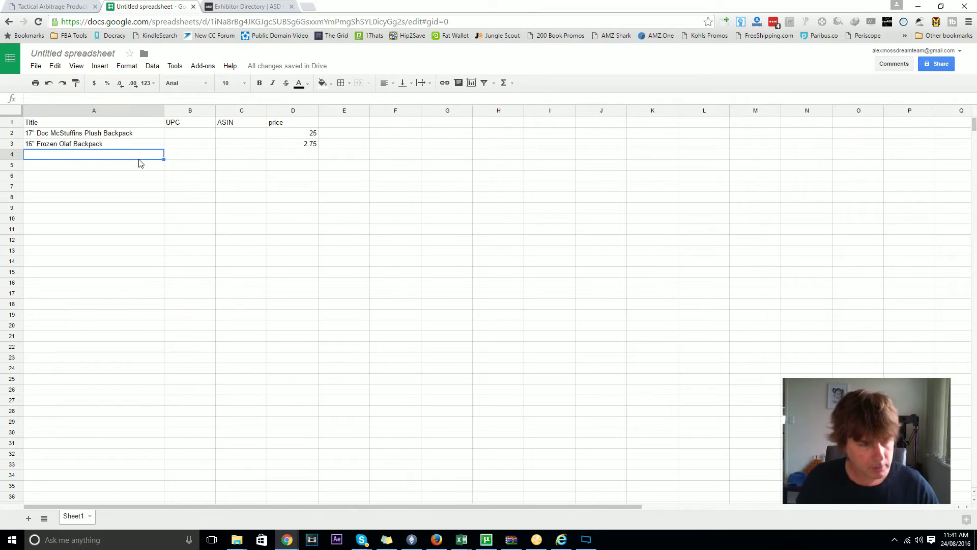
- Enter the title "40 Pc Drozen Art Set - Tote Case" in cell A4
{"action": "type", "text": "40 "}
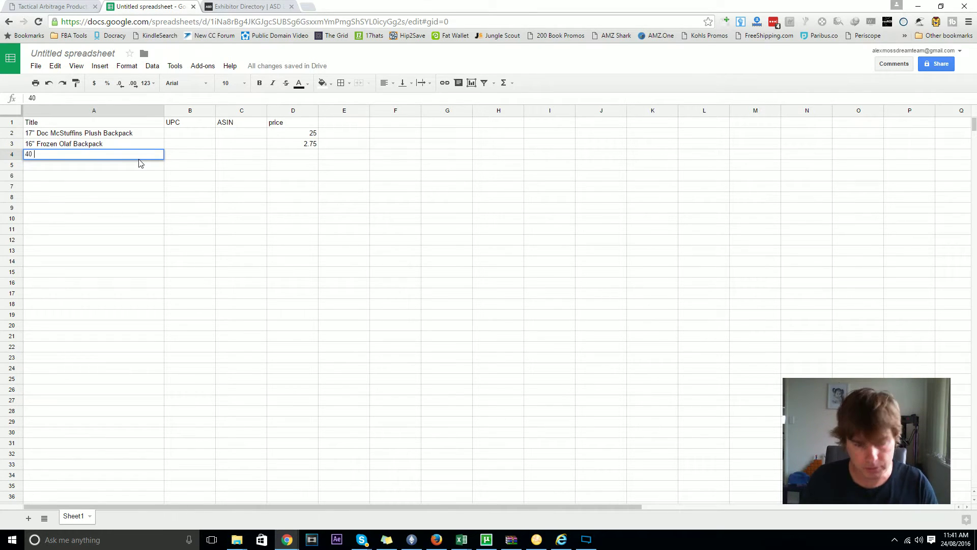
{"action": "type", "text": "P"}
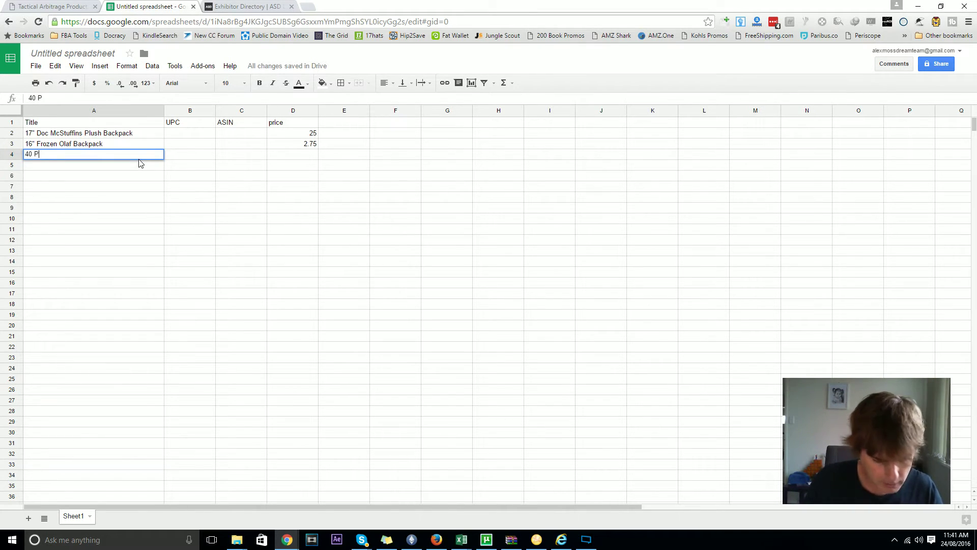
{"action": "type", "text": "c D"}
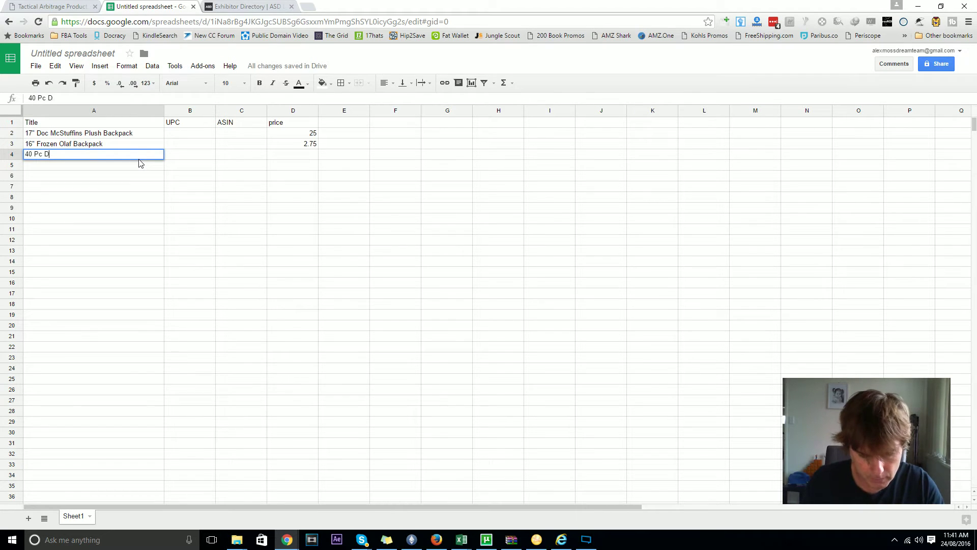
{"action": "type", "text": "rozen Art "}
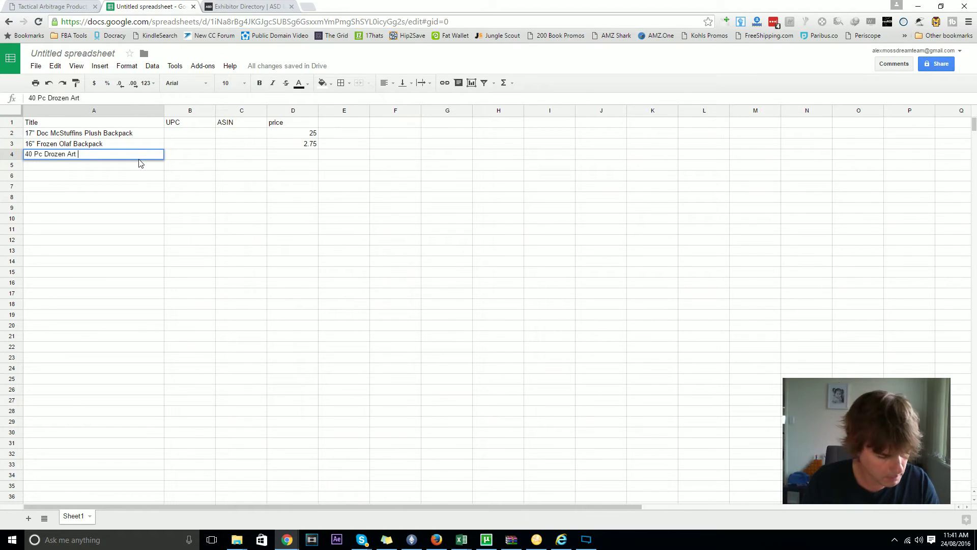
{"action": "type", "text": "Set"}
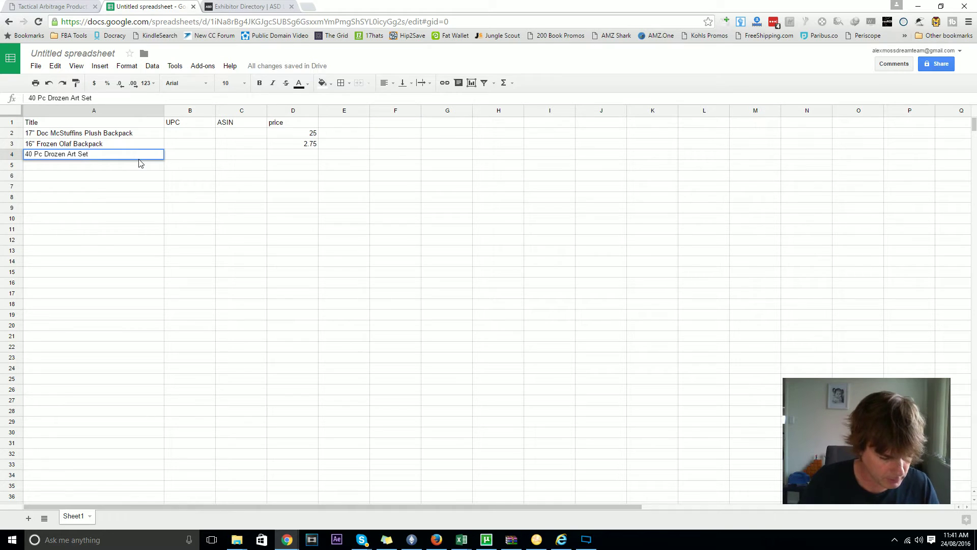
{"action": "type", "text": " - To"}
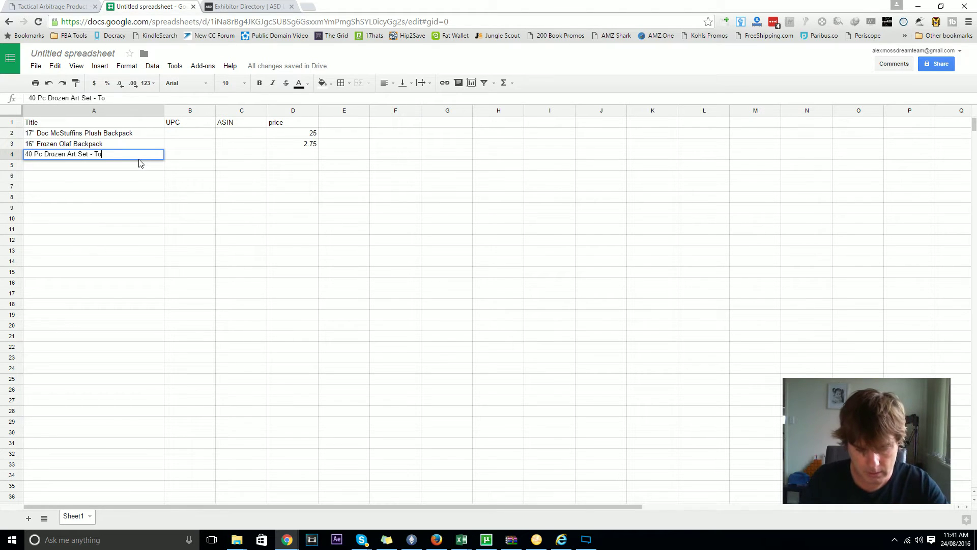
{"action": "type", "text": "te Case"}
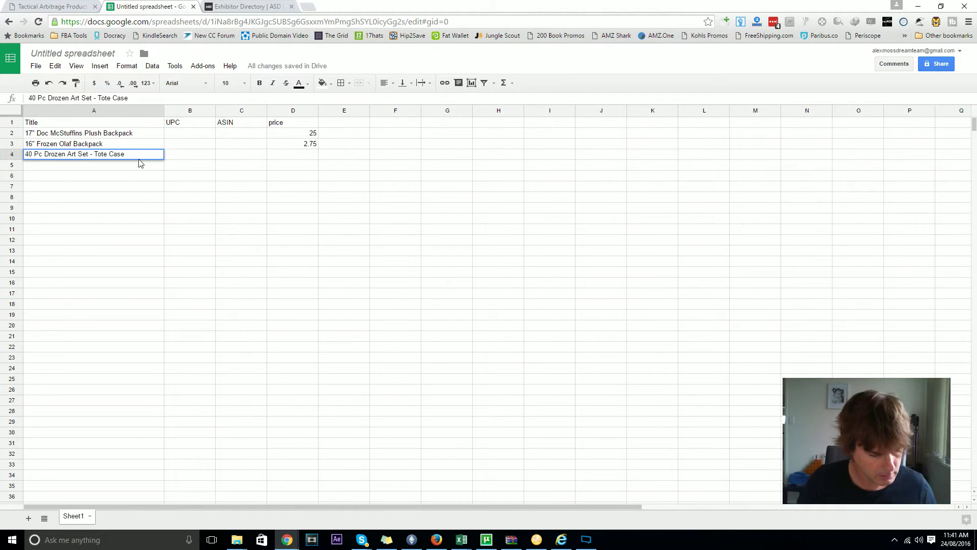
- Enter a price of 4.25 for the art set in cell D4
{"action": "left_click", "coordinate": [291, 156]}
{"action": "type", "text": "4."}
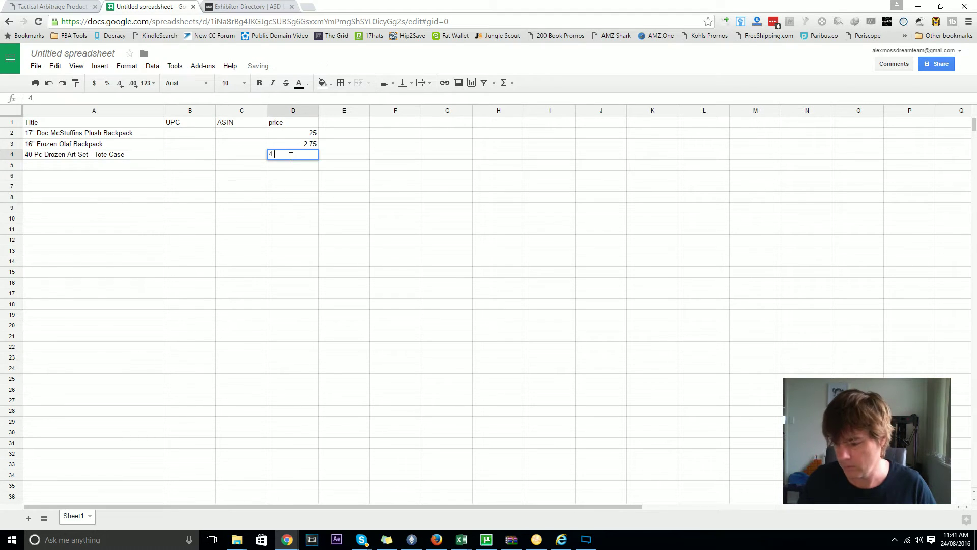
{"action": "type", "text": "25"}
{"action": "key", "text": "Return"}
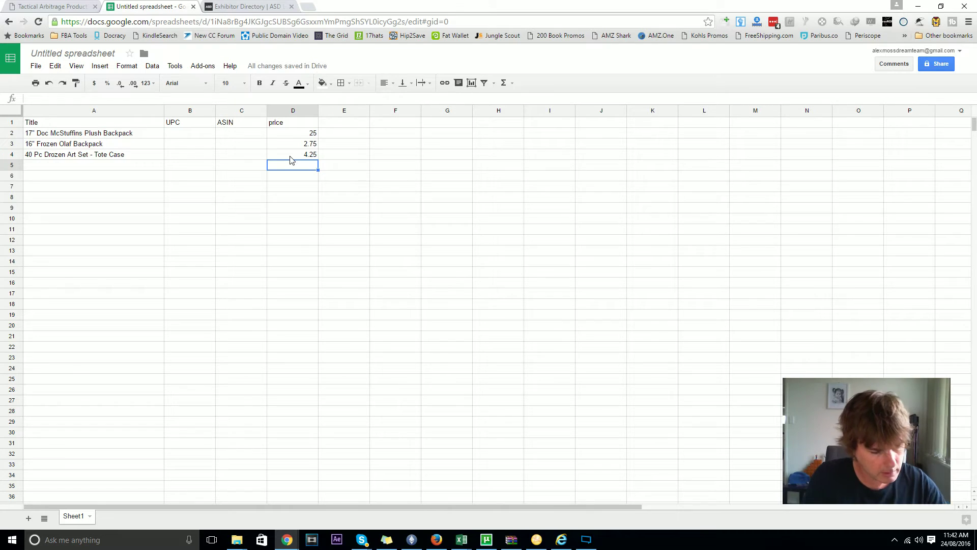
- Enter the title "8oz Willert Glass Bowl Fresh" in cell A5
{"action": "left_click", "coordinate": [143, 168]}
{"action": "type", "text": "8"}
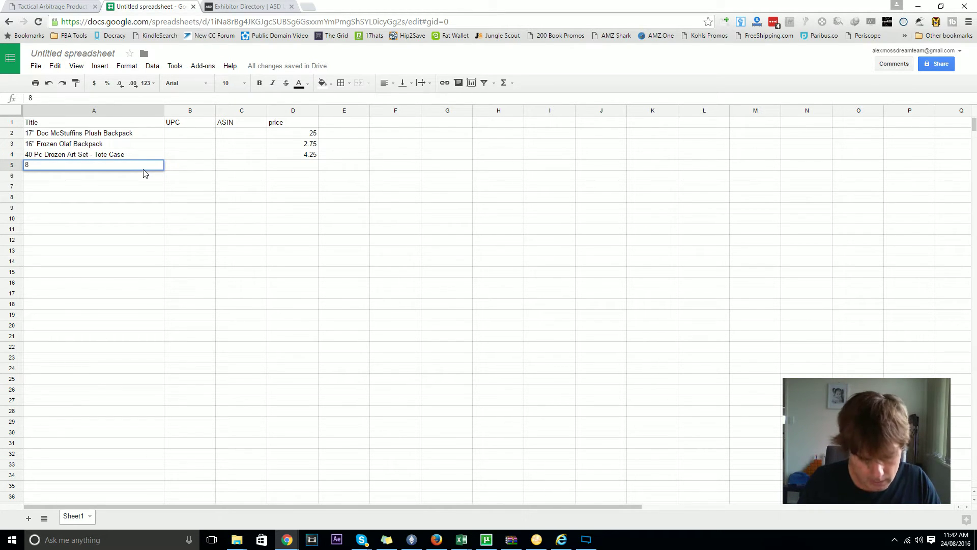
{"action": "type", "text": "oz Wi"}
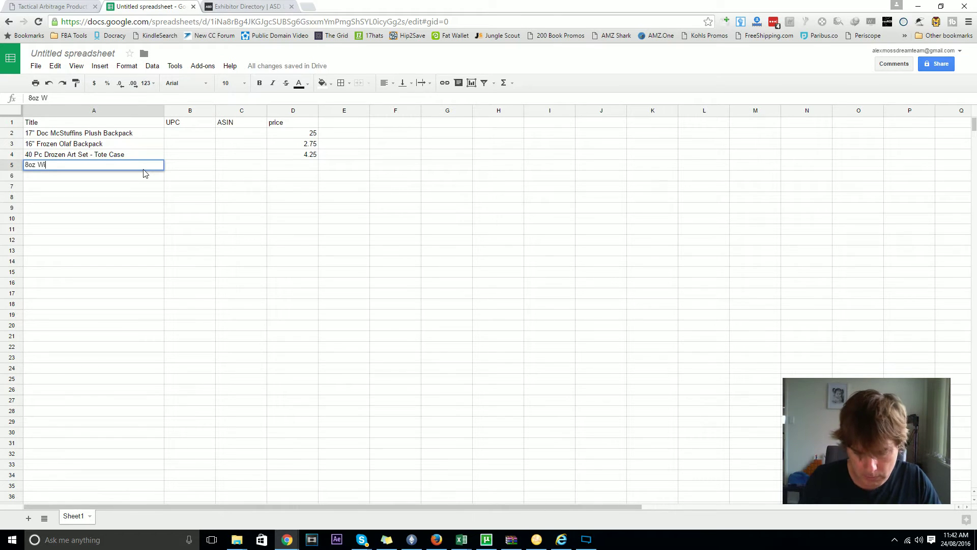
{"action": "type", "text": "lle"}
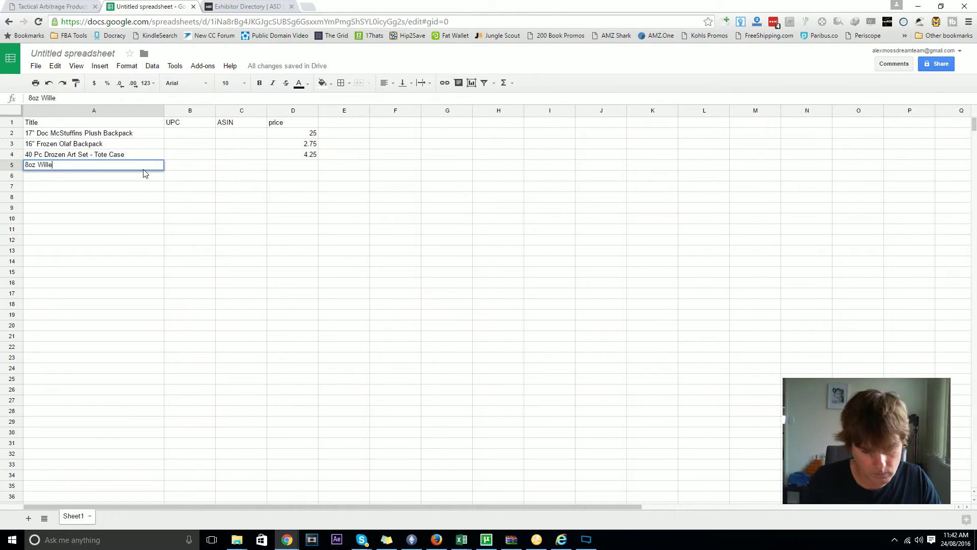
{"action": "type", "text": "wrt Gl"}
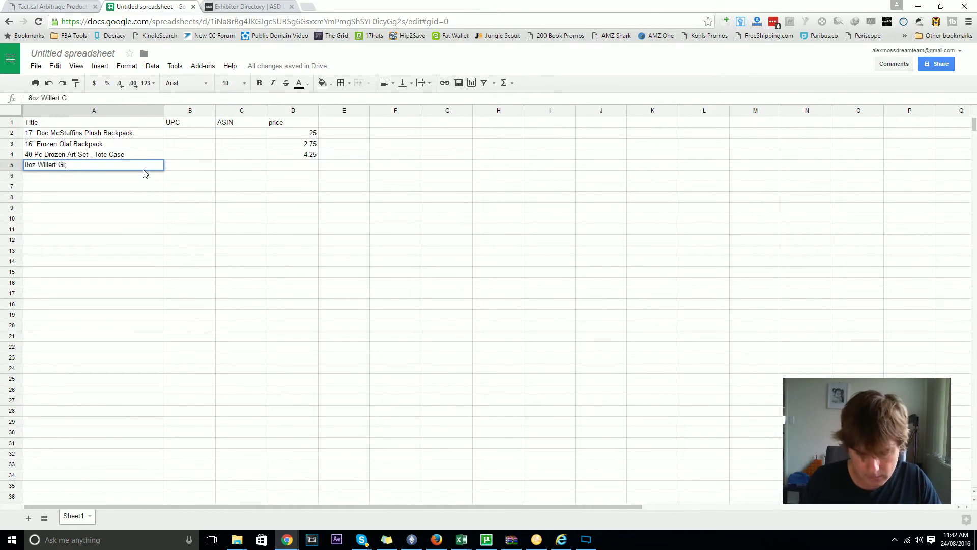
{"action": "type", "text": "ass B"}
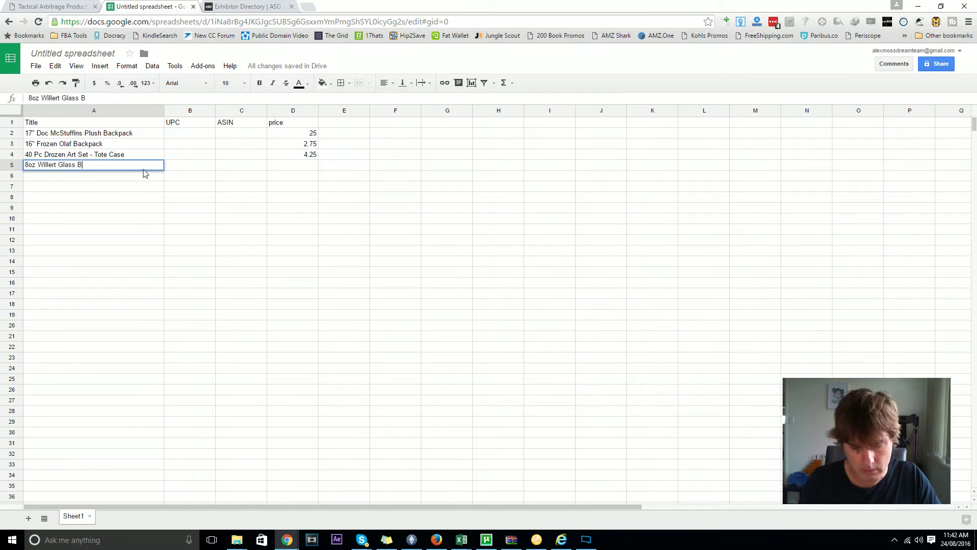
{"action": "type", "text": "owl Fresh"}
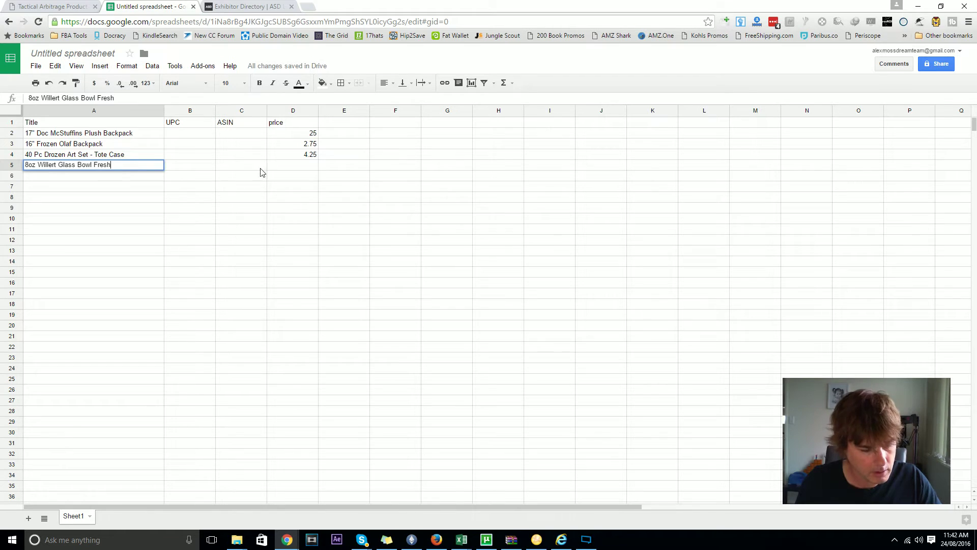
- Enter a price of 0.69 for the Willert glass bowl item in cell D5
{"action": "left_click", "coordinate": [307, 170]}
{"action": "type", "text": "0.69"}
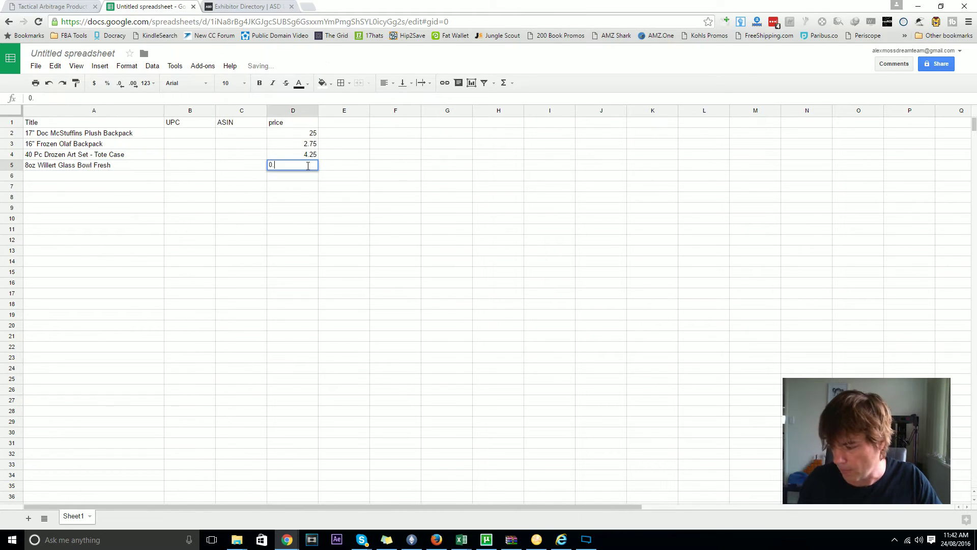
{"action": "key", "text": "Return"}
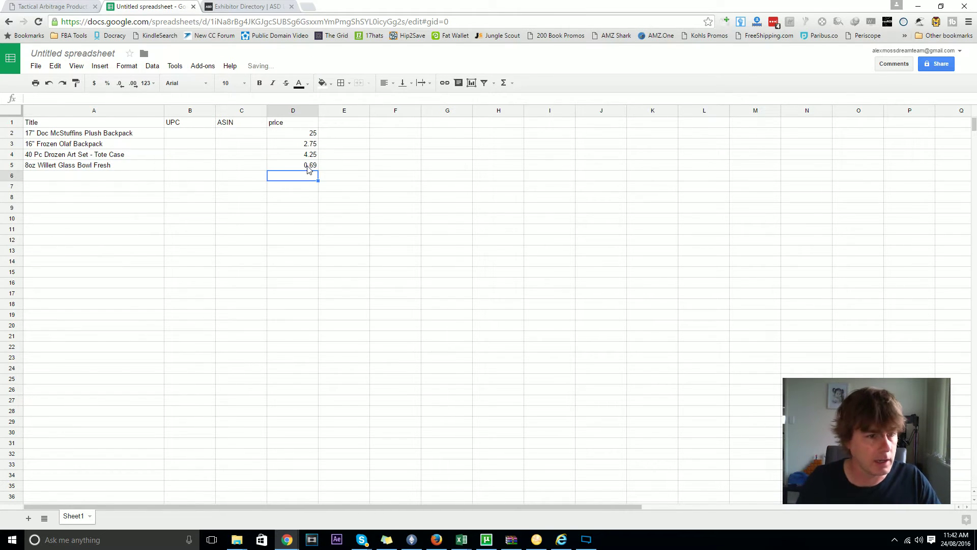
- Enter the title "16oz Soilove Laundry Stain Remover" in cell A6
{"action": "left_click", "coordinate": [100, 178]}
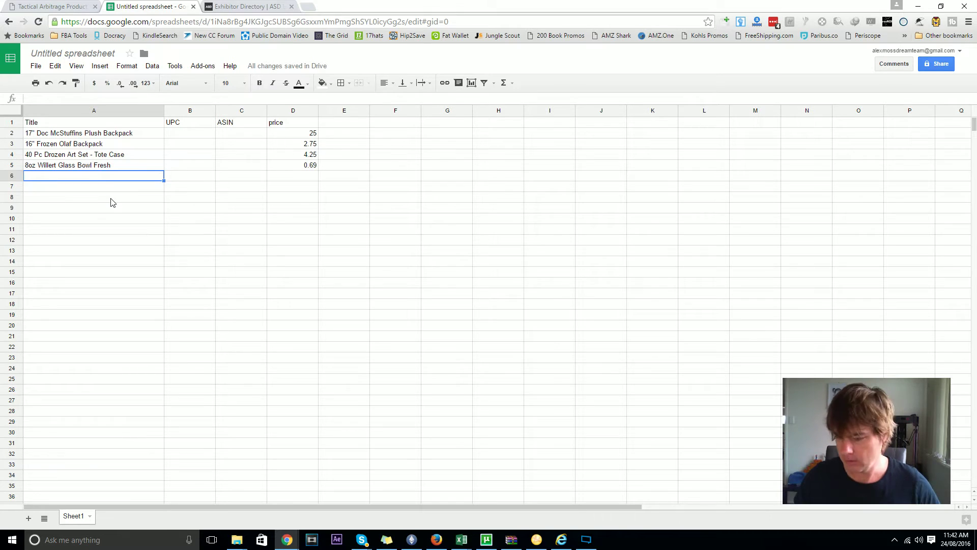
{"action": "type", "text": "16oz"}
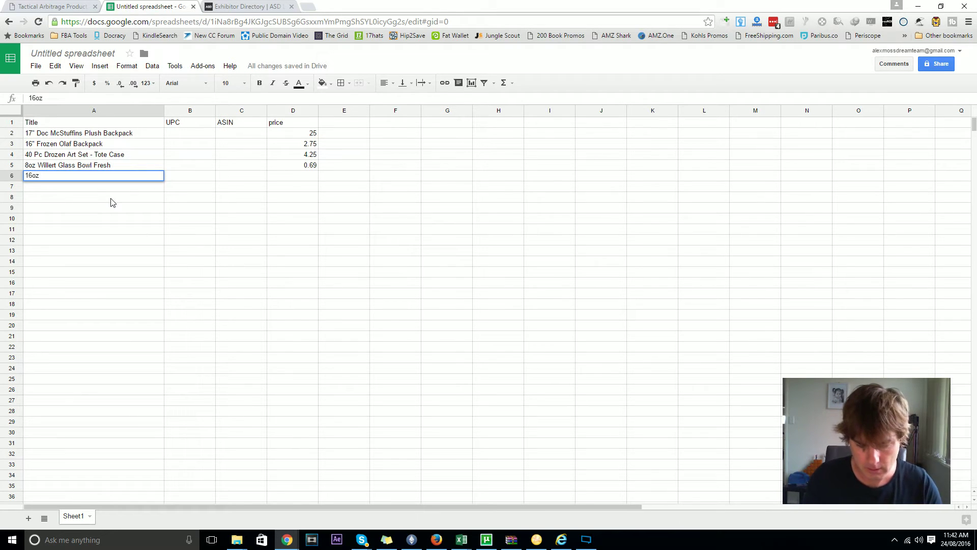
{"action": "type", "text": " Soilove"}
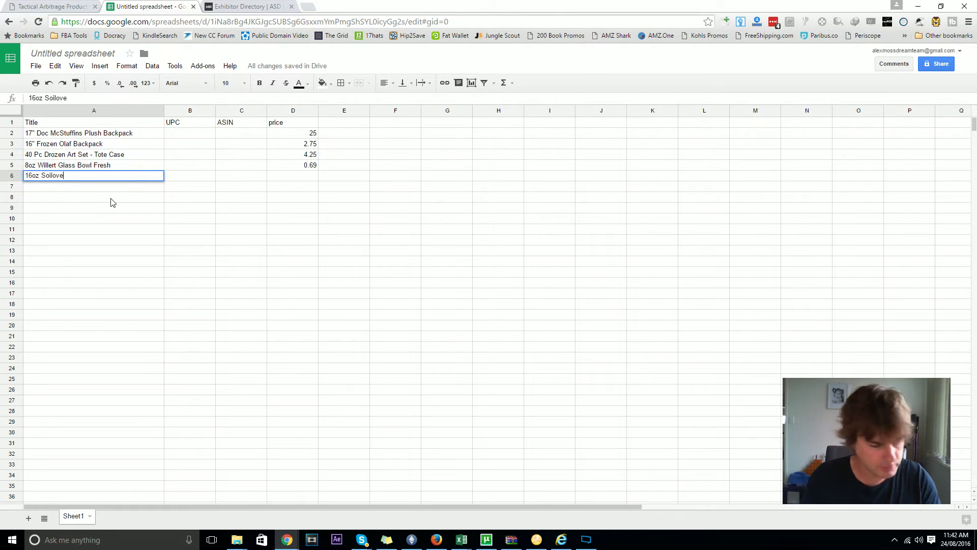
{"action": "type", "text": " Lau"}
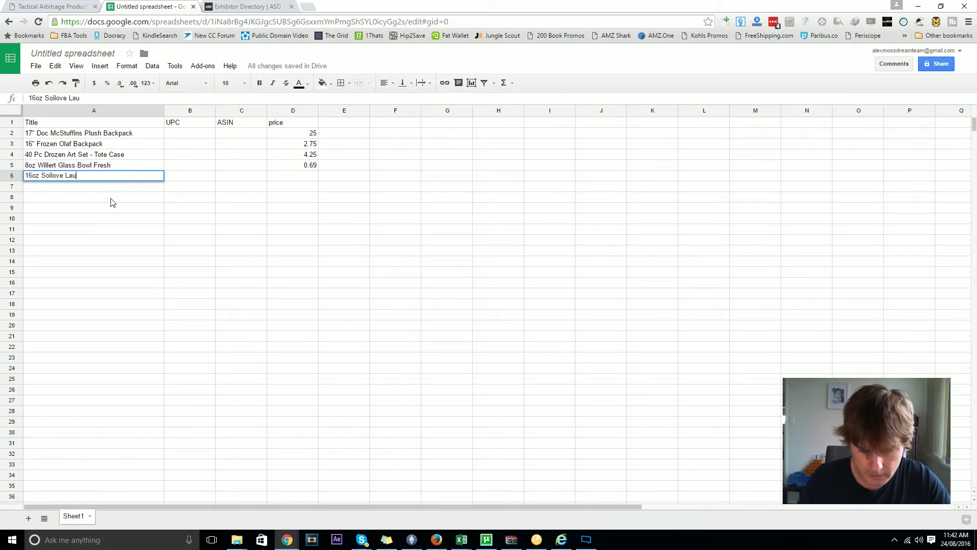
{"action": "type", "text": "ndry Stain Remover"}
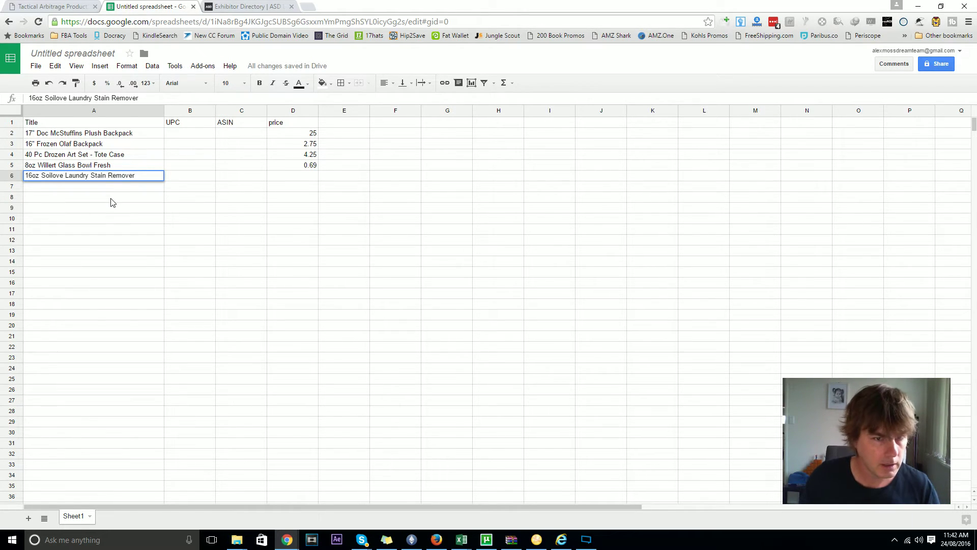
- Enter a price of 0.79 for the laundry stain remover in cell D6
{"action": "left_click", "coordinate": [274, 178]}
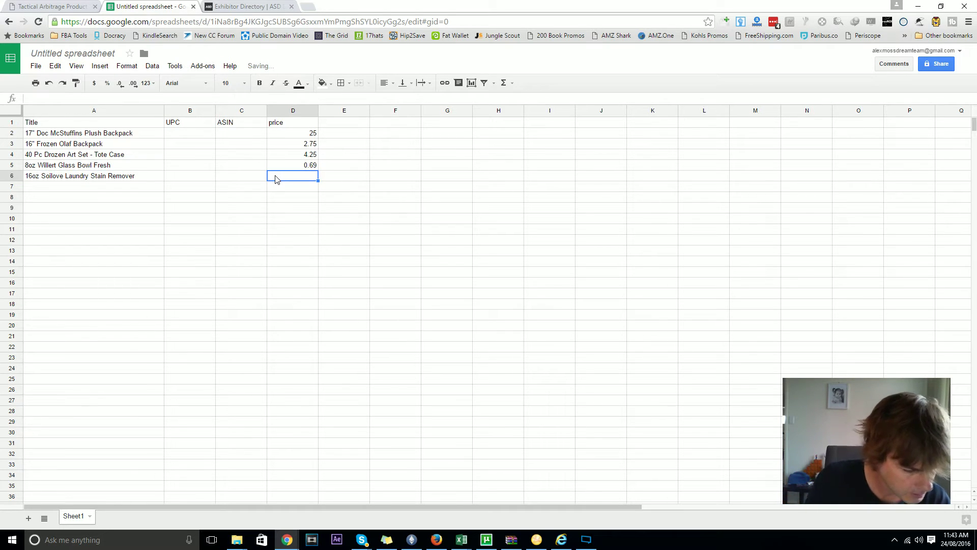
{"action": "type", "text": "0.79"}
{"action": "key", "text": "Return"}
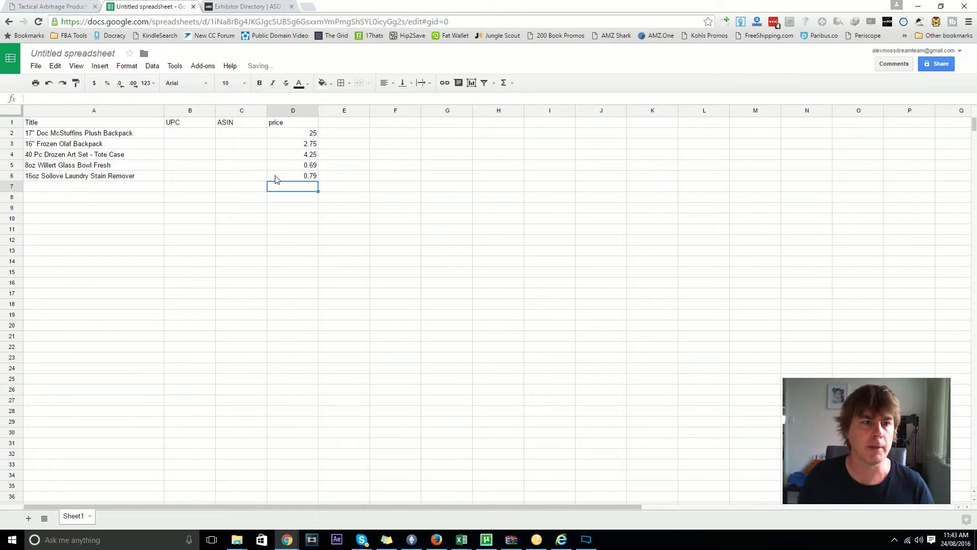
- Rename the untitled spreadsheet as "4 seasons test"
{"action": "left_click", "coordinate": [79, 53]}
{"action": "triple_click", "coordinate": [100, 53]}
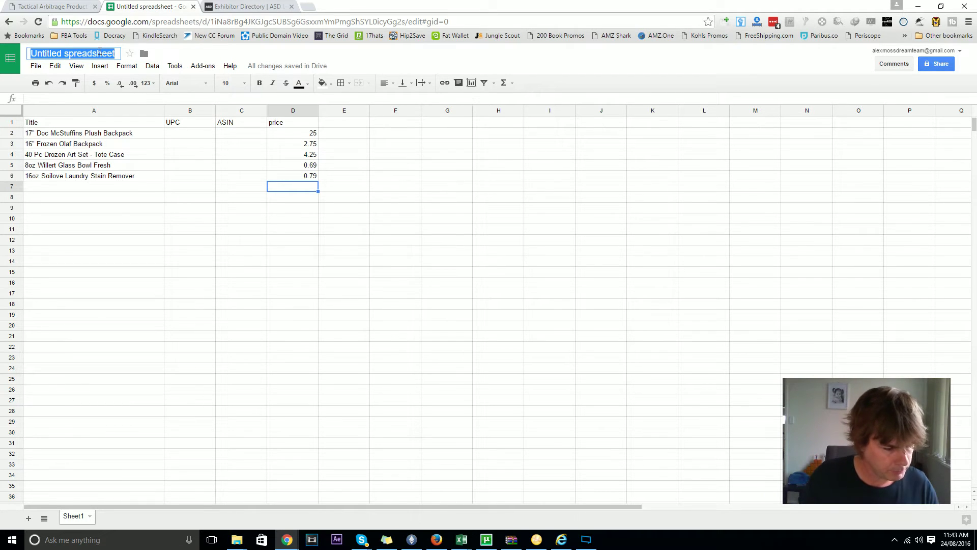
{"action": "type", "text": "4 seasons"}
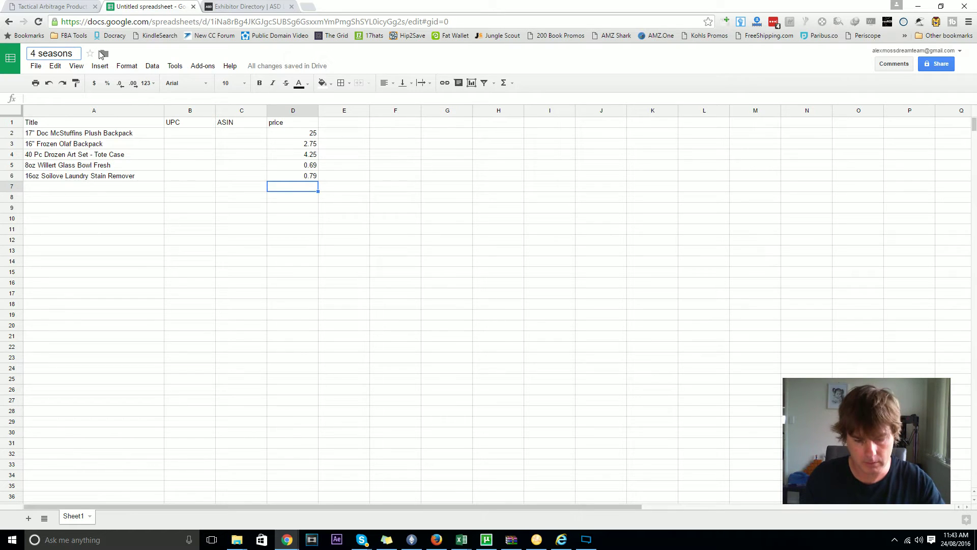
{"action": "type", "text": " test"}
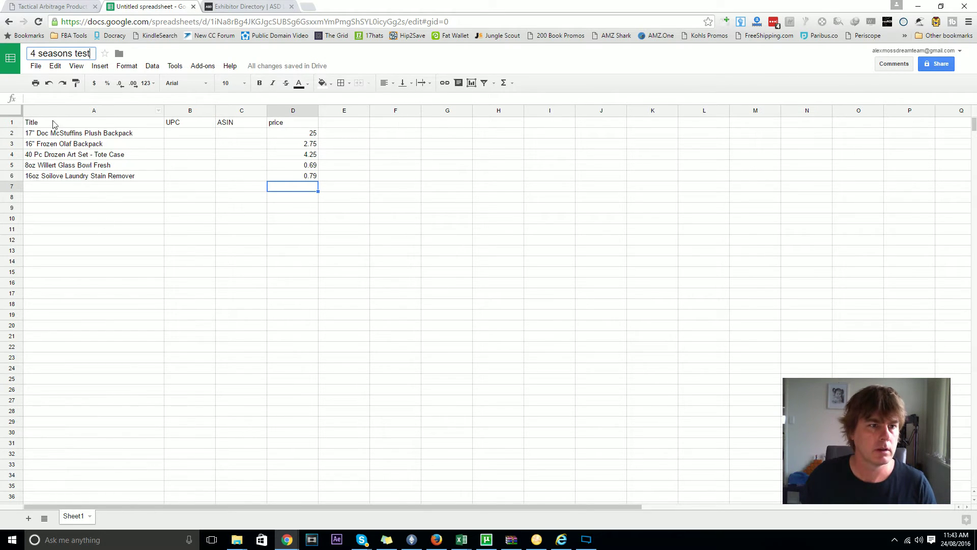
- Download the current sheet as a comma-separated values file and show the downloaded file in its folder
{"action": "left_click", "coordinate": [36, 68]}
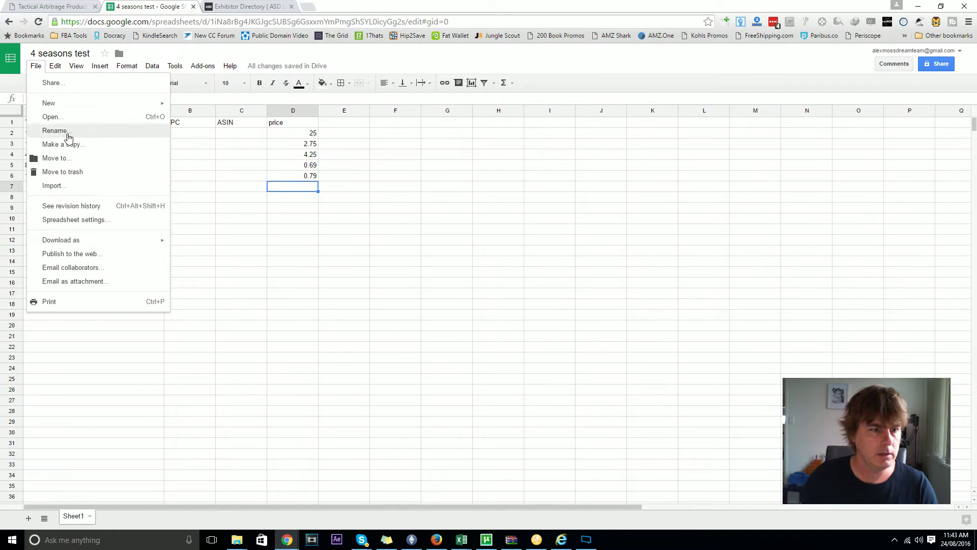
{"action": "mouse_move", "coordinate": [75, 241]}
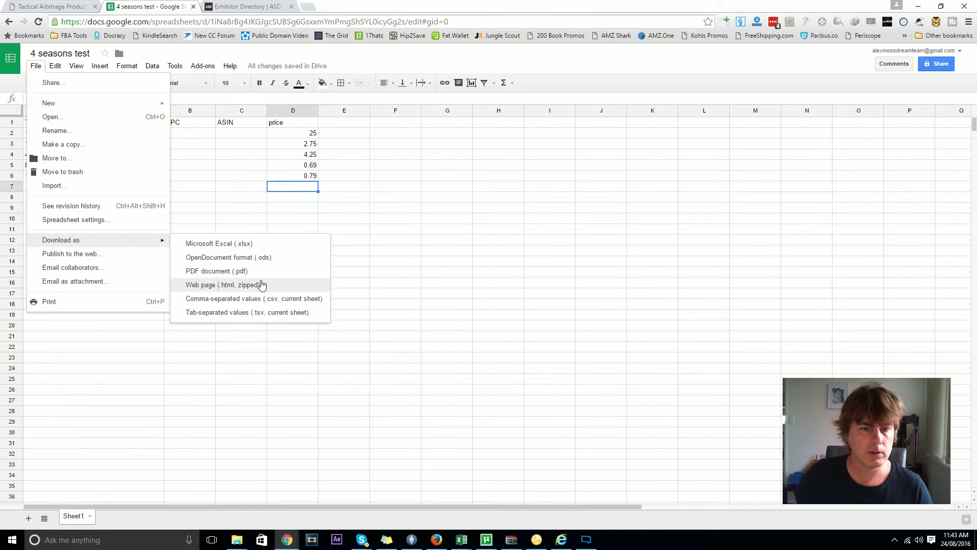
{"action": "left_click", "coordinate": [265, 299]}
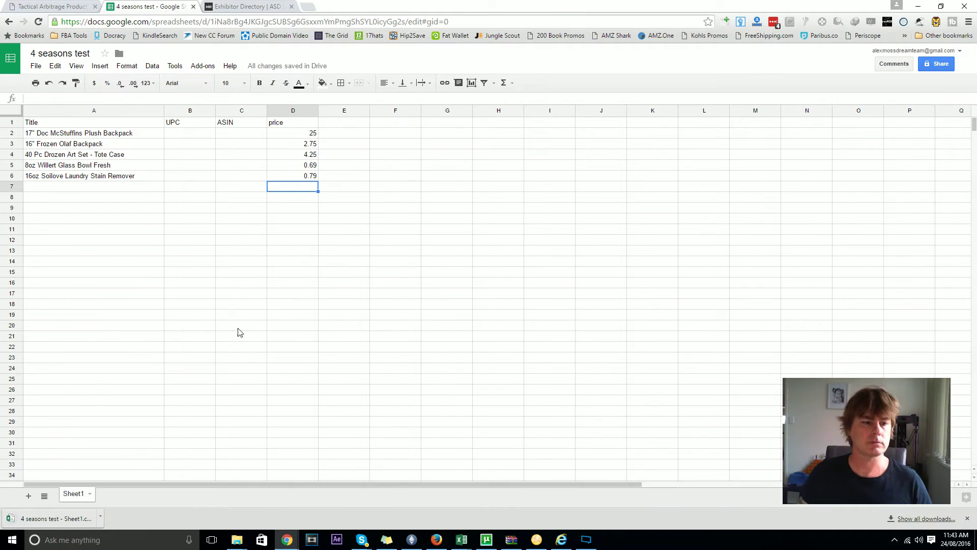
{"action": "left_click", "coordinate": [104, 518]}
{"action": "left_click", "coordinate": [173, 491]}
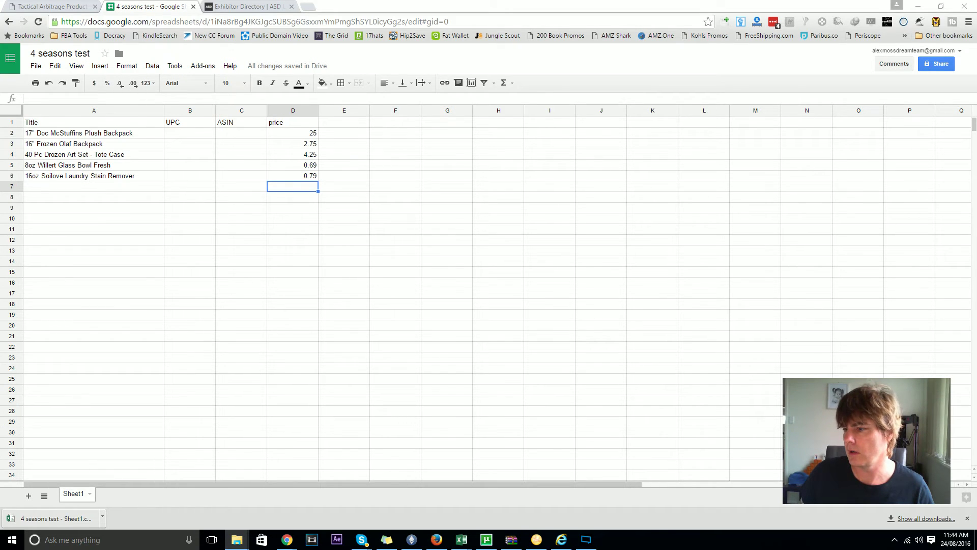
- Switch to Tactical Arbitrage and upload "4 seasons test - Sheet1.csv" from Downloads as the wholesale list
{"action": "left_click", "coordinate": [53, 6]}
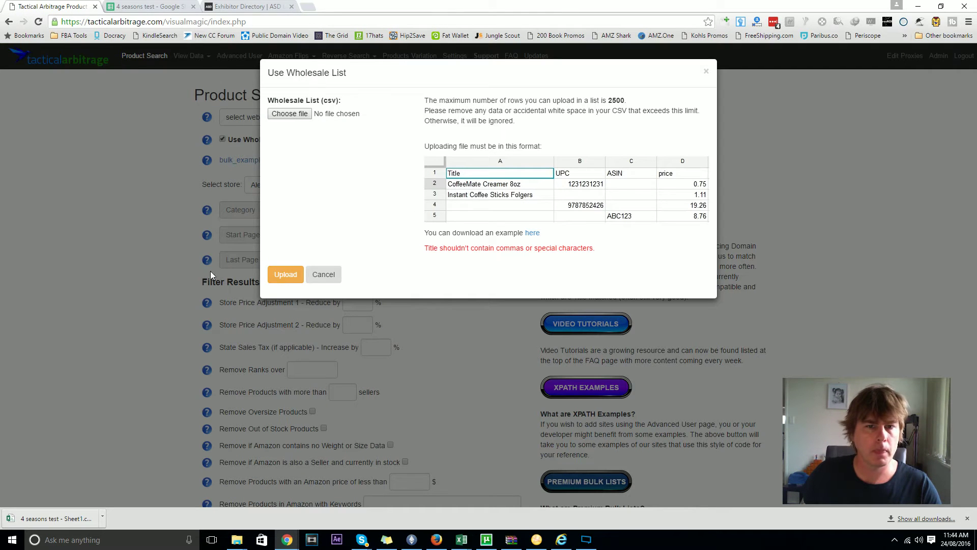
{"action": "left_click", "coordinate": [289, 113]}
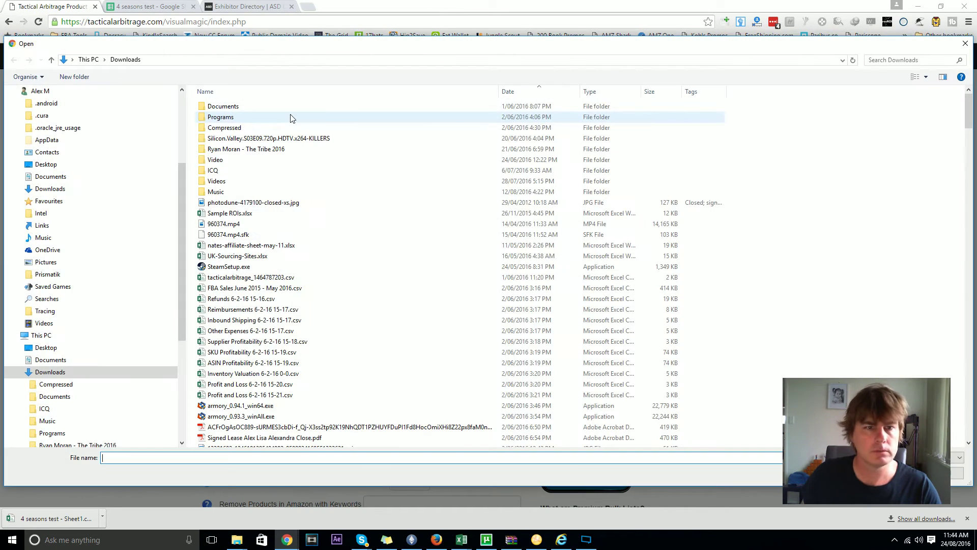
{"action": "left_click", "coordinate": [536, 92]}
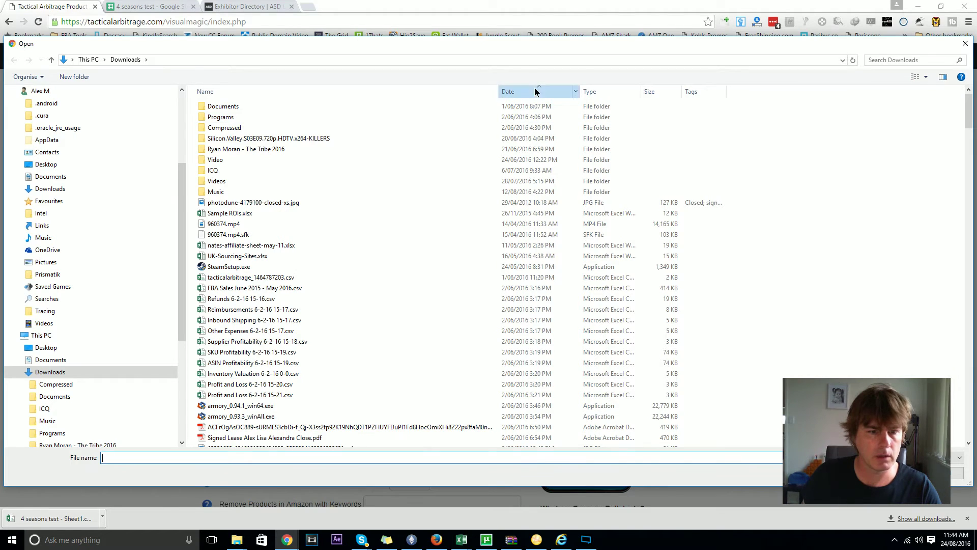
{"action": "left_click", "coordinate": [244, 213]}
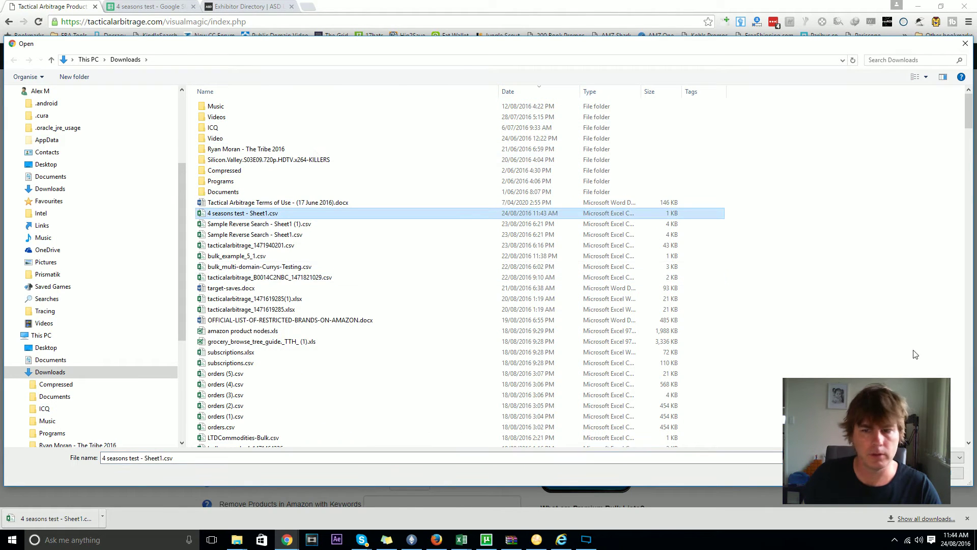
{"action": "left_click", "coordinate": [894, 473]}
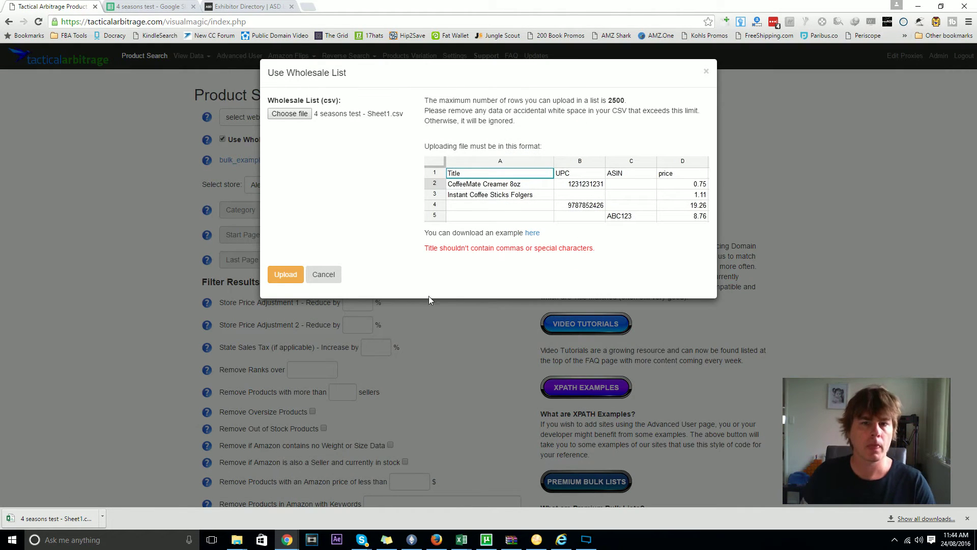
{"action": "left_click", "coordinate": [275, 275]}
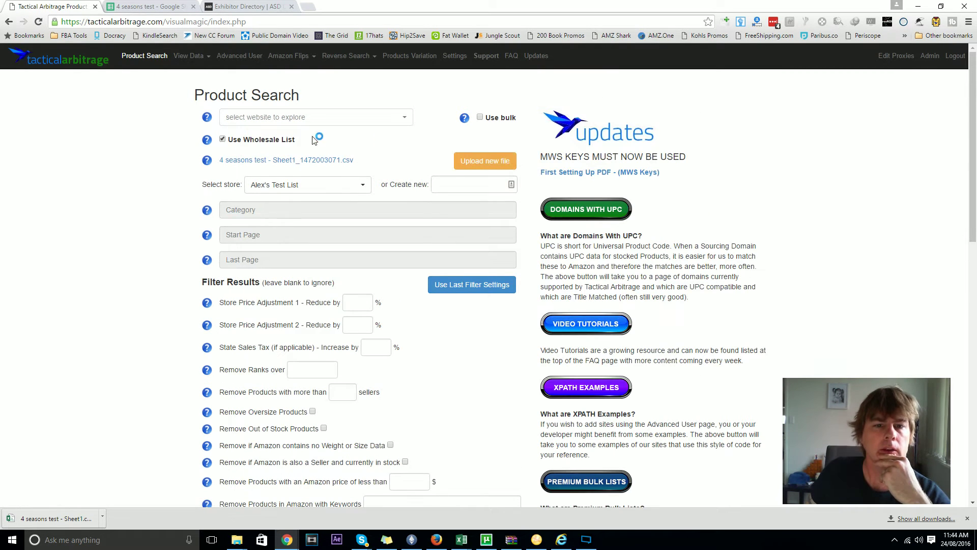
- Enter "Four Seasons Test" as the name of a new store for the wholesale list
{"action": "left_click", "coordinate": [447, 182]}
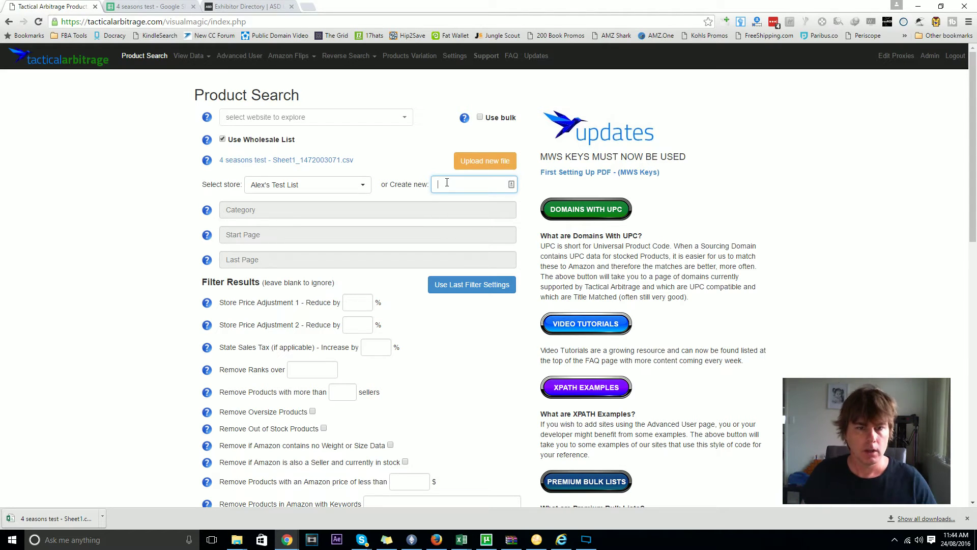
{"action": "type", "text": "Four"}
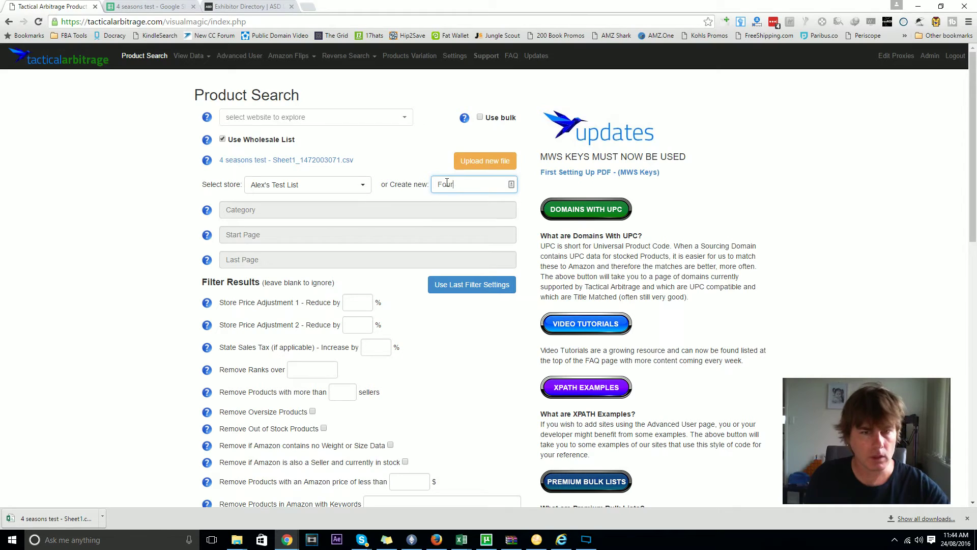
{"action": "key", "text": "BackSpace"}
{"action": "key", "text": "BackSpace"}
{"action": "type", "text": "ur"}
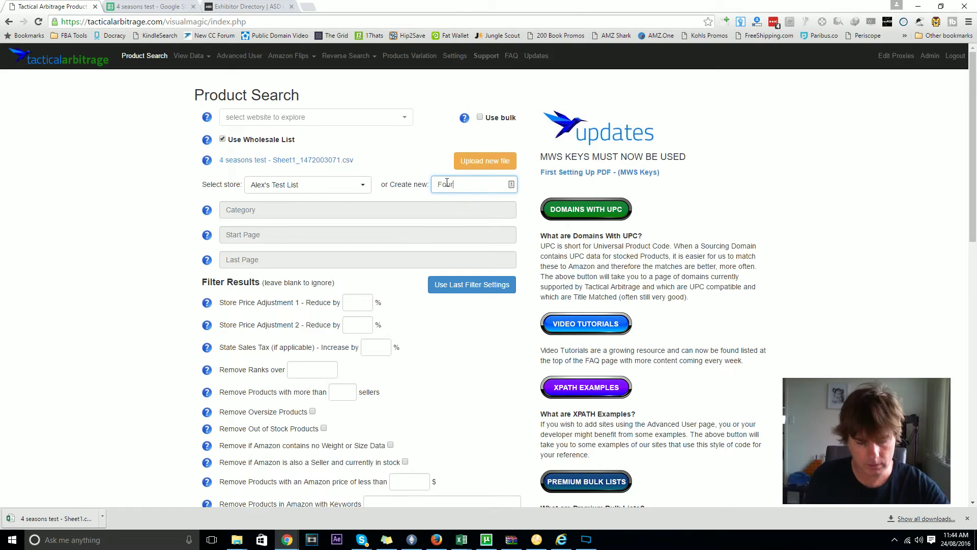
{"action": "type", "text": " Seasons "}
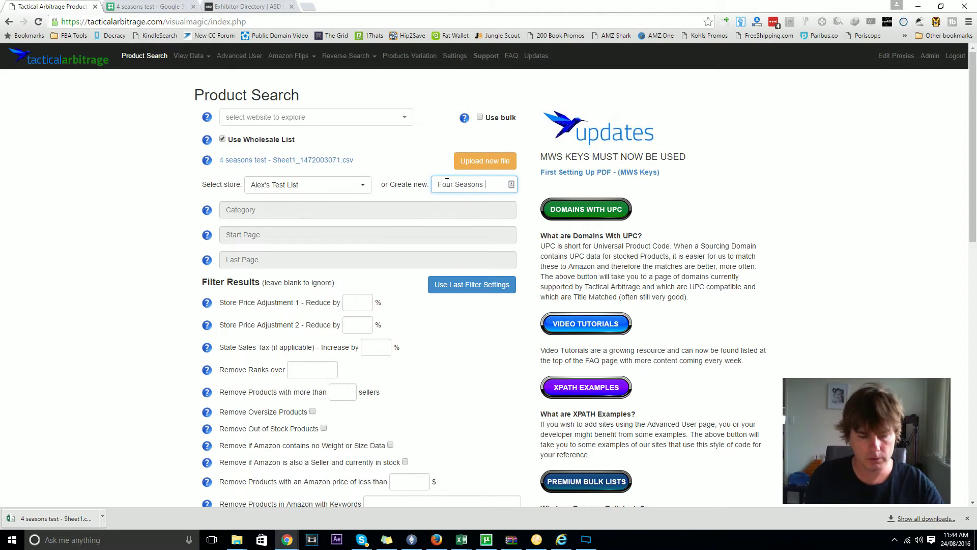
{"action": "type", "text": "Test"}
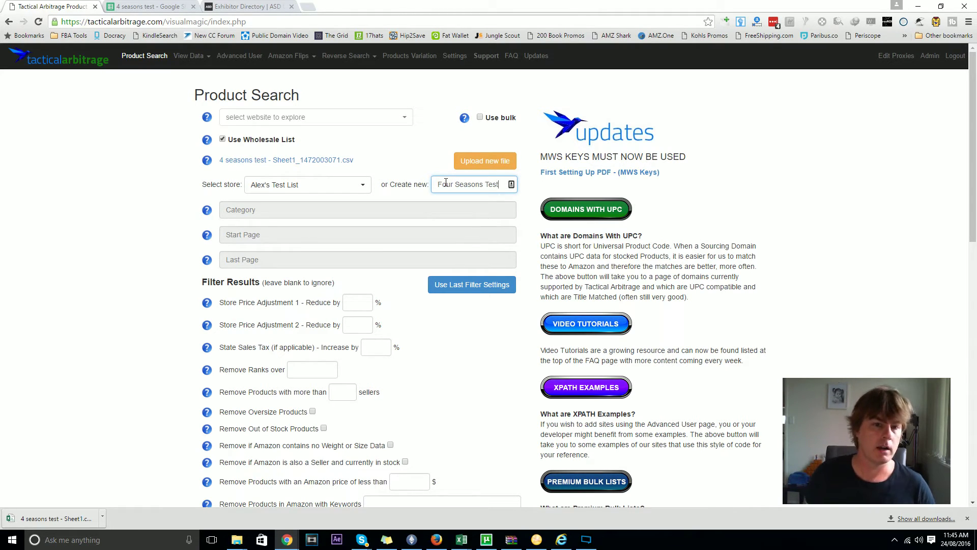
- Look over the product spreadsheet and browse the exhibitor list in the ASD Market Week vendor directory
{"action": "left_click", "coordinate": [144, 6]}
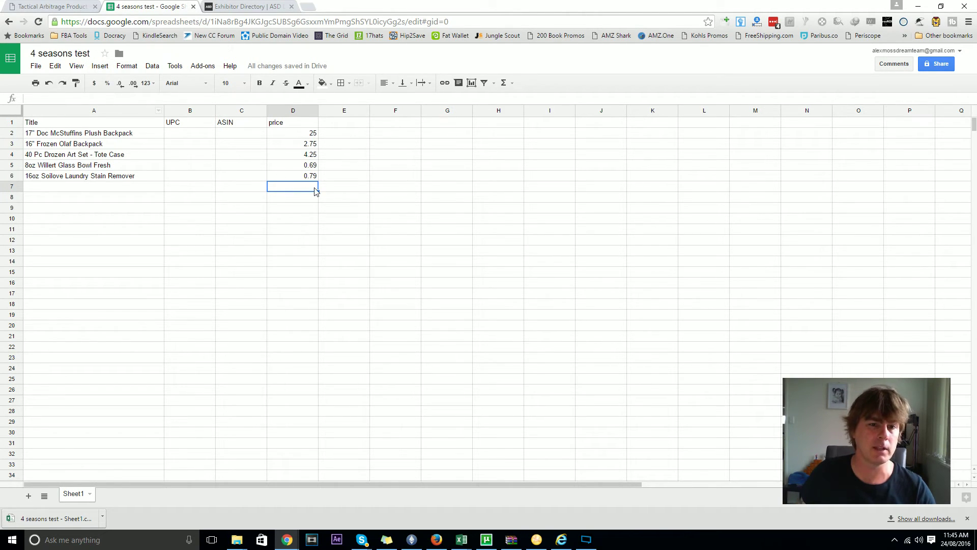
{"action": "left_click", "coordinate": [44, 5]}
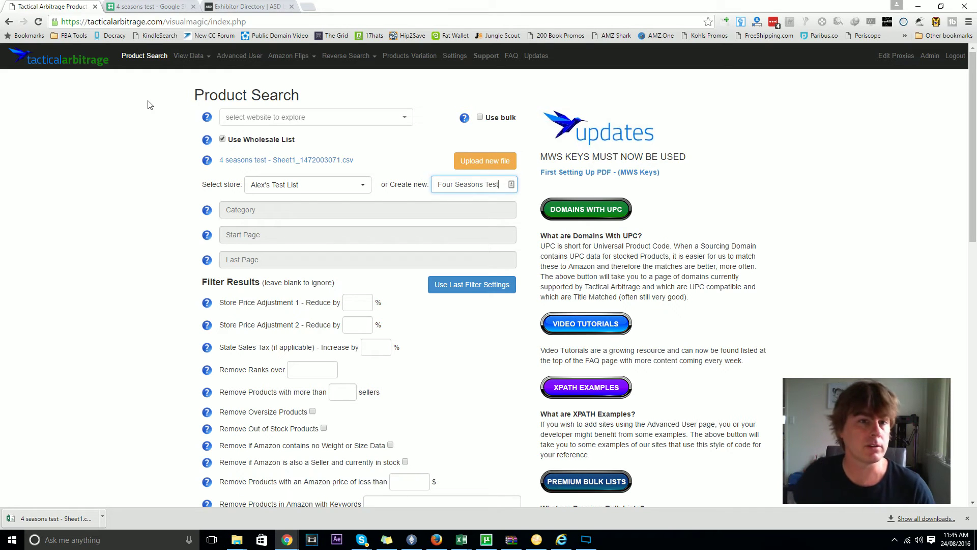
{"action": "left_click", "coordinate": [262, 7]}
{"action": "scroll", "coordinate": [292, 189], "scroll_direction": "down", "scroll_amount": 12}
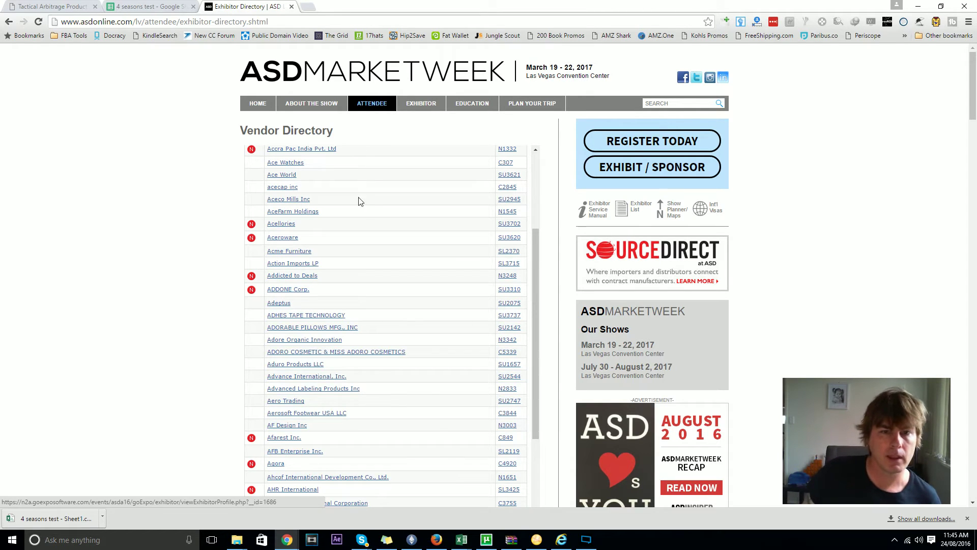
{"action": "scroll", "coordinate": [366, 207], "scroll_direction": "down", "scroll_amount": 5}
{"action": "mouse_move", "coordinate": [321, 109]}
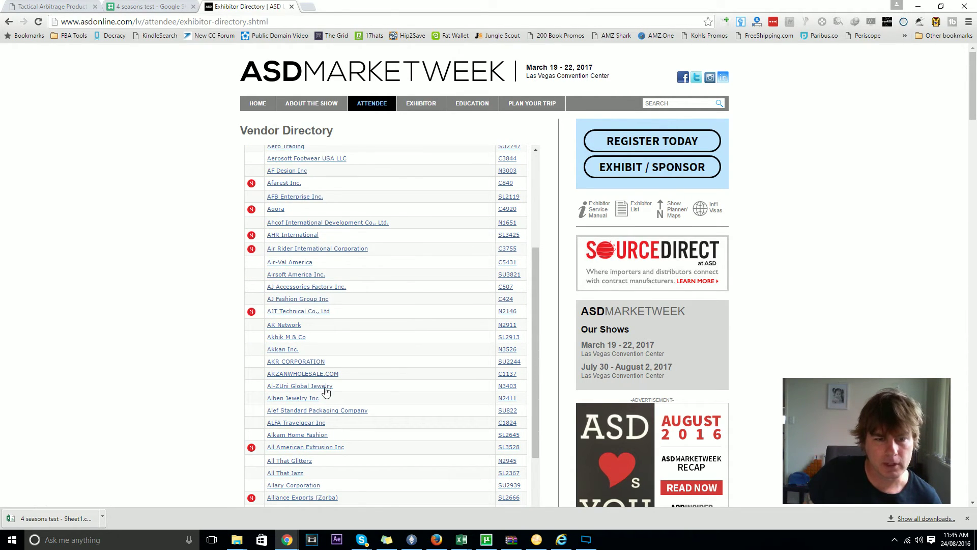
{"action": "scroll", "coordinate": [320, 290], "scroll_direction": "down", "scroll_amount": 7}
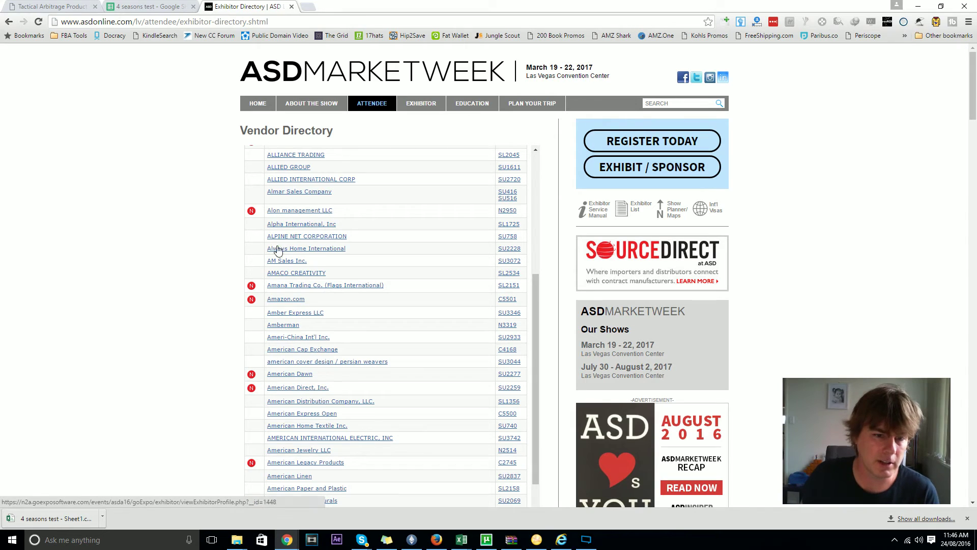
{"action": "scroll", "coordinate": [392, 236], "scroll_direction": "up", "scroll_amount": 8}
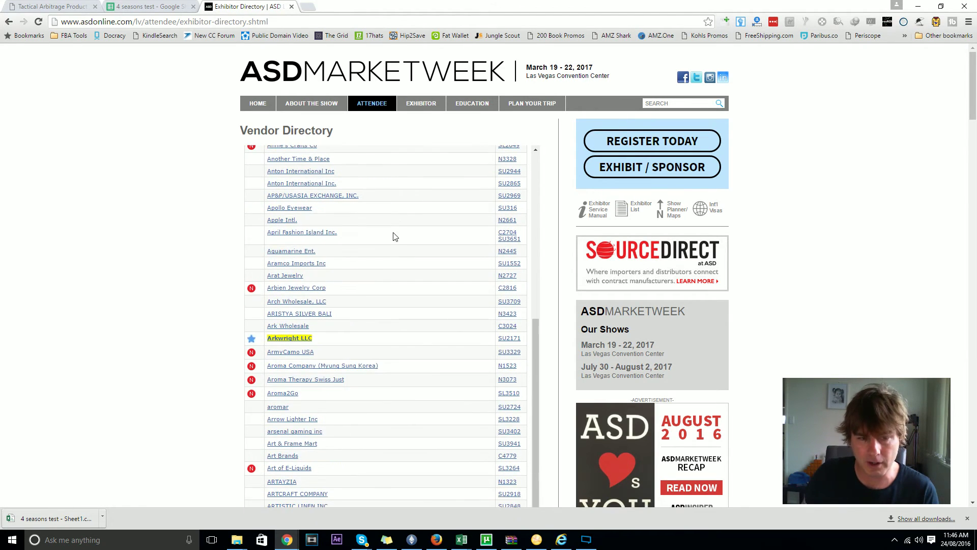
{"action": "scroll", "coordinate": [406, 284], "scroll_direction": "up", "scroll_amount": 12}
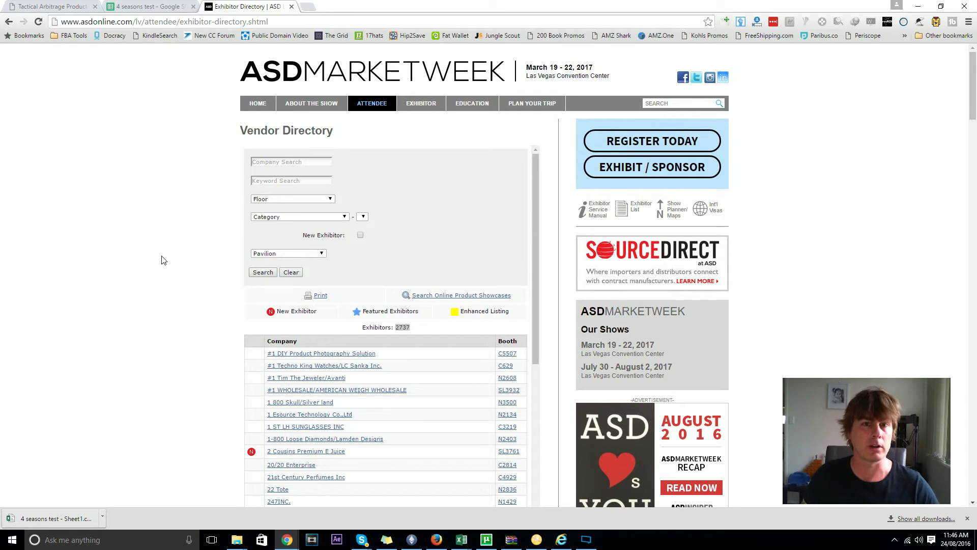
- Return to the Tactical Arbitrage product search, review the filter options and submit the wholesale list scan with the filters left blank
{"action": "left_click", "coordinate": [53, 7]}
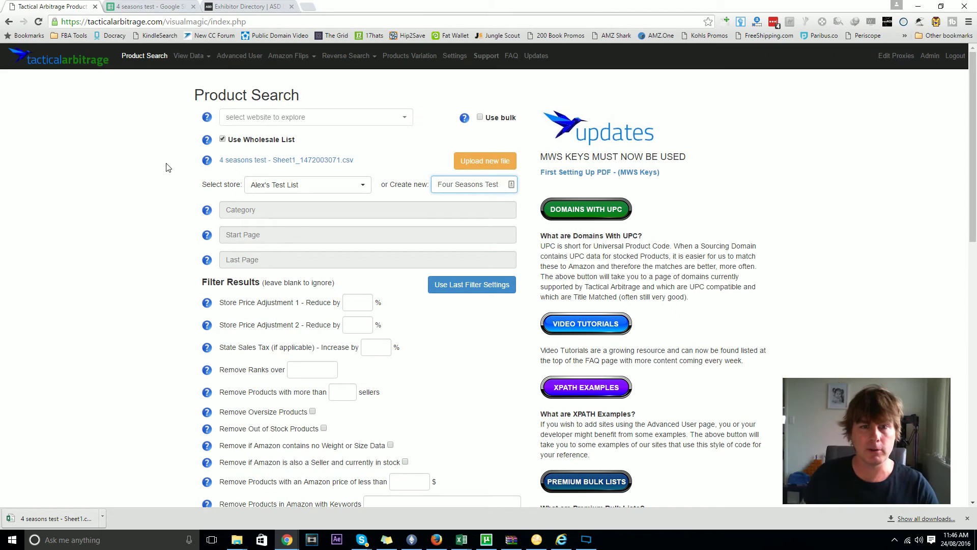
{"action": "scroll", "coordinate": [133, 217], "scroll_direction": "down", "scroll_amount": 4}
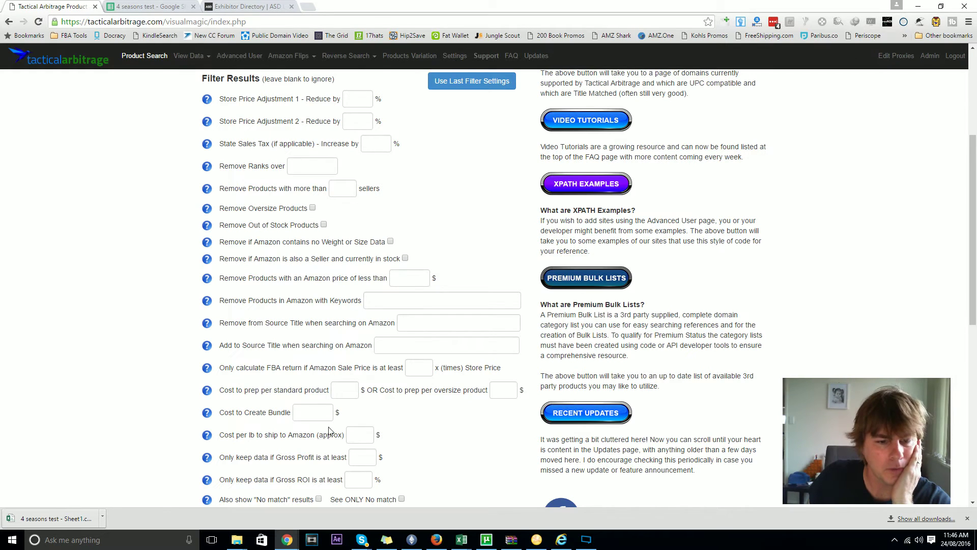
{"action": "scroll", "coordinate": [155, 176], "scroll_direction": "down", "scroll_amount": 8}
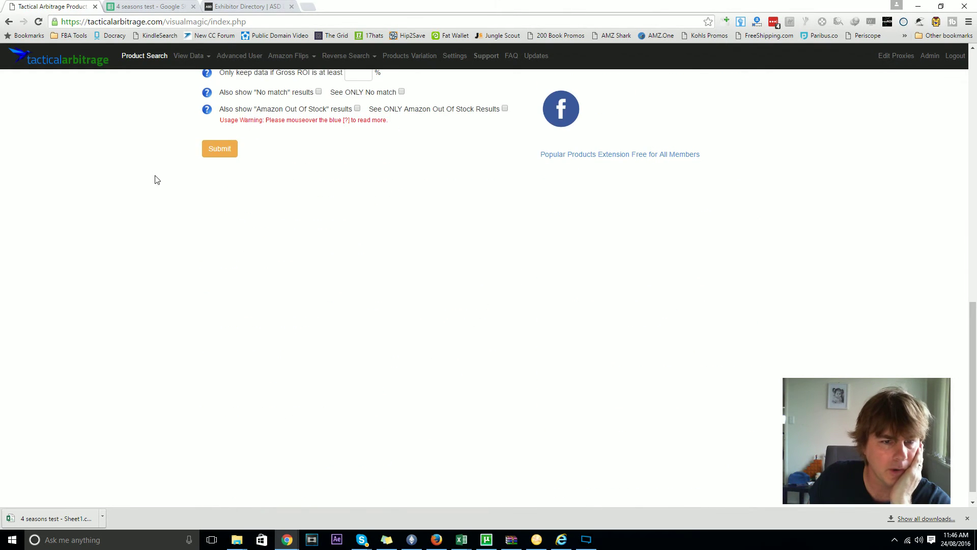
{"action": "scroll", "coordinate": [156, 183], "scroll_direction": "up", "scroll_amount": 2}
{"action": "scroll", "coordinate": [154, 196], "scroll_direction": "up", "scroll_amount": 4}
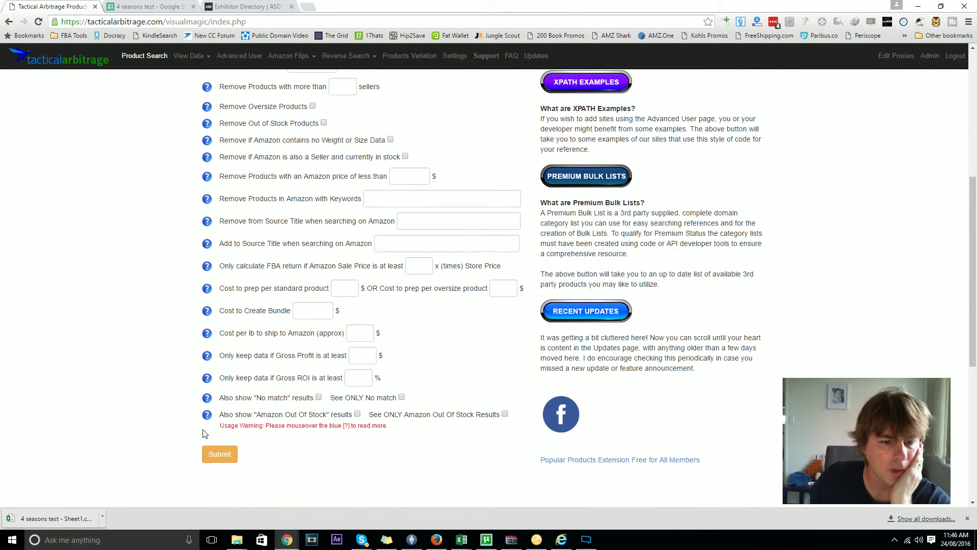
{"action": "scroll", "coordinate": [154, 348], "scroll_direction": "up", "scroll_amount": 5}
{"action": "scroll", "coordinate": [153, 346], "scroll_direction": "up", "scroll_amount": 2}
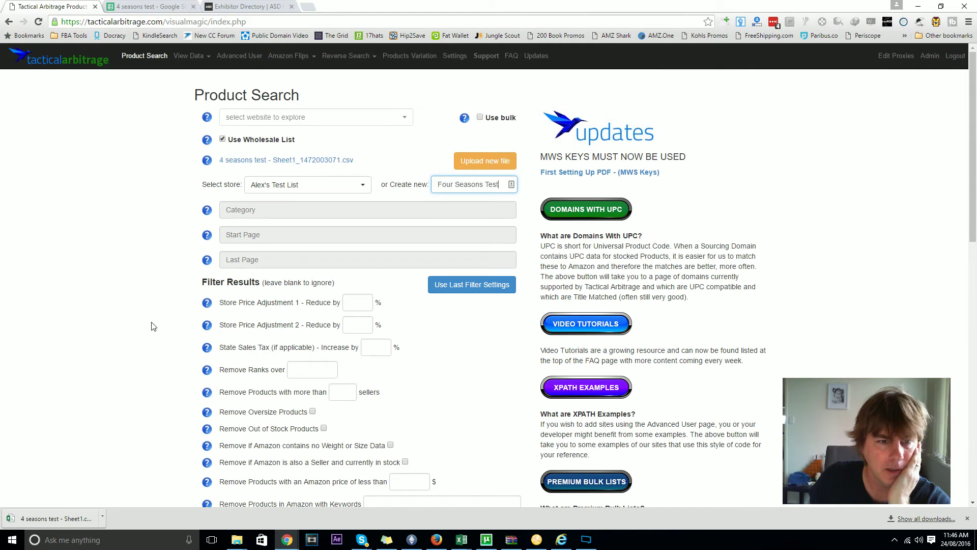
{"action": "scroll", "coordinate": [152, 268], "scroll_direction": "down", "scroll_amount": 8}
{"action": "left_click", "coordinate": [227, 359]}
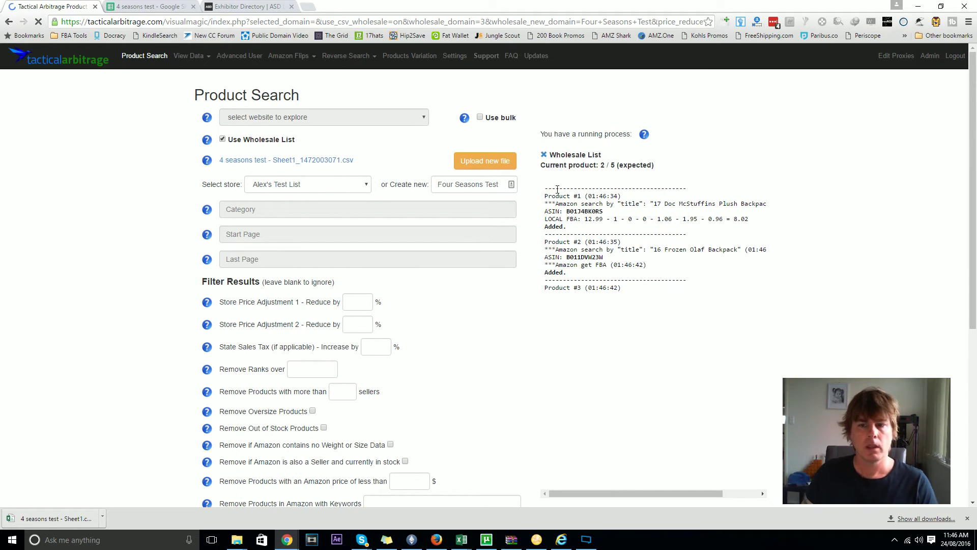
- Open the View Data page in a separate tab and check the progress log of the wholesale list scan
{"action": "left_click", "coordinate": [189, 55]}
{"action": "left_click", "coordinate": [186, 77]}
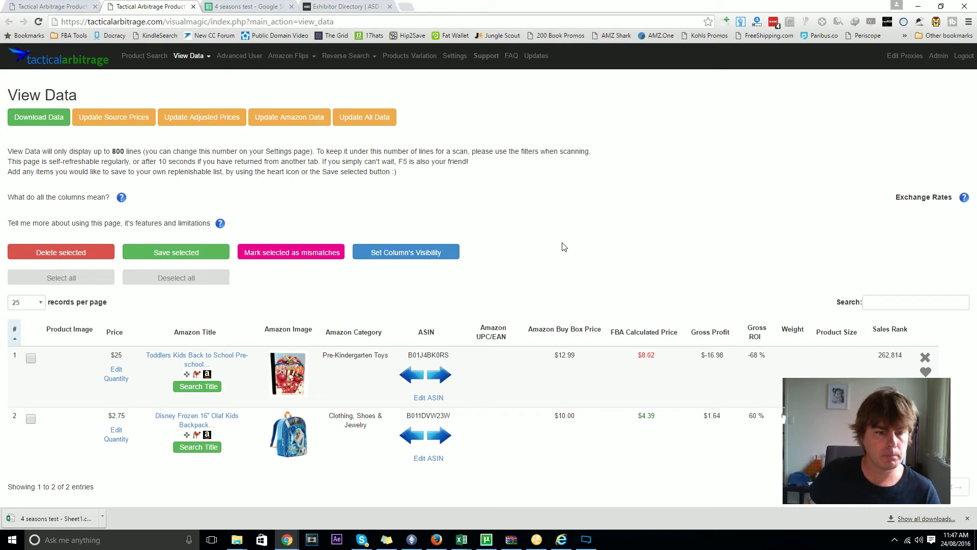
{"action": "left_click", "coordinate": [42, 5]}
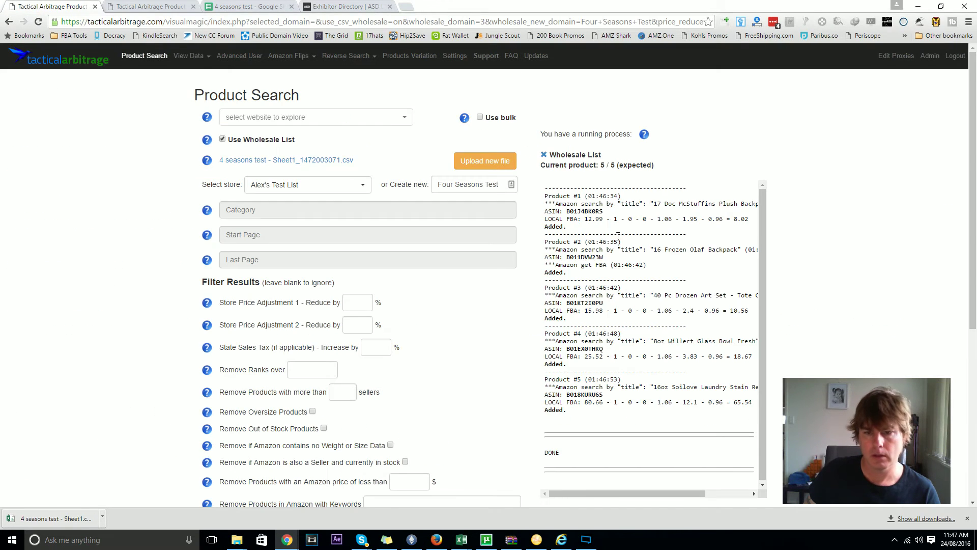
{"action": "left_click", "coordinate": [110, 7]}
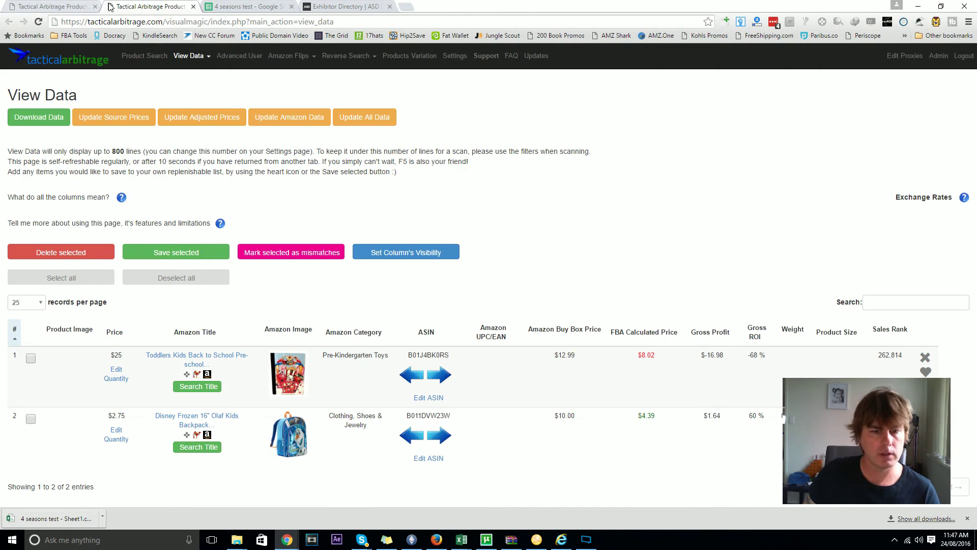
- Reload the View Data page and examine the Amazon matches, profit and ROI of the scanned products
{"action": "left_click", "coordinate": [226, 21]}
{"action": "key", "text": "Return"}
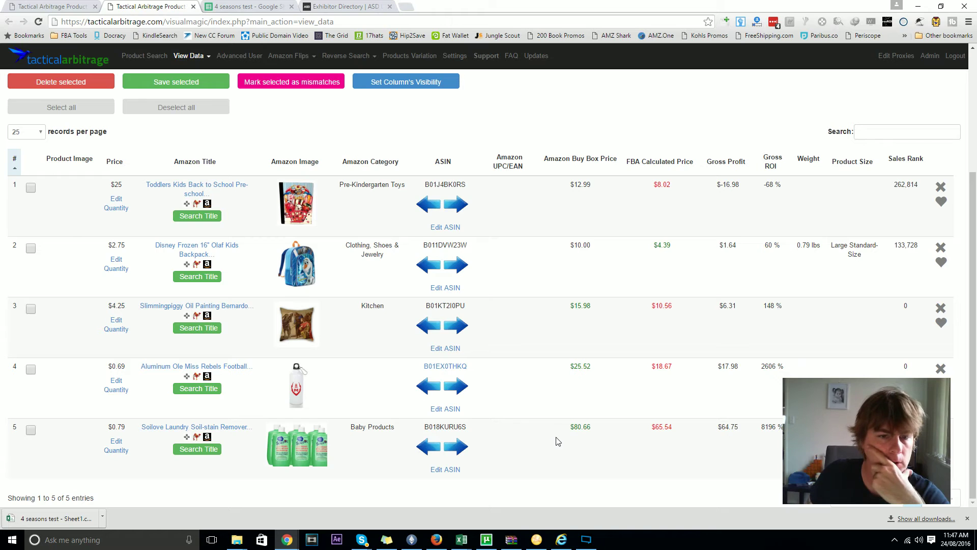
{"action": "scroll", "coordinate": [559, 441], "scroll_direction": "up", "scroll_amount": 1}
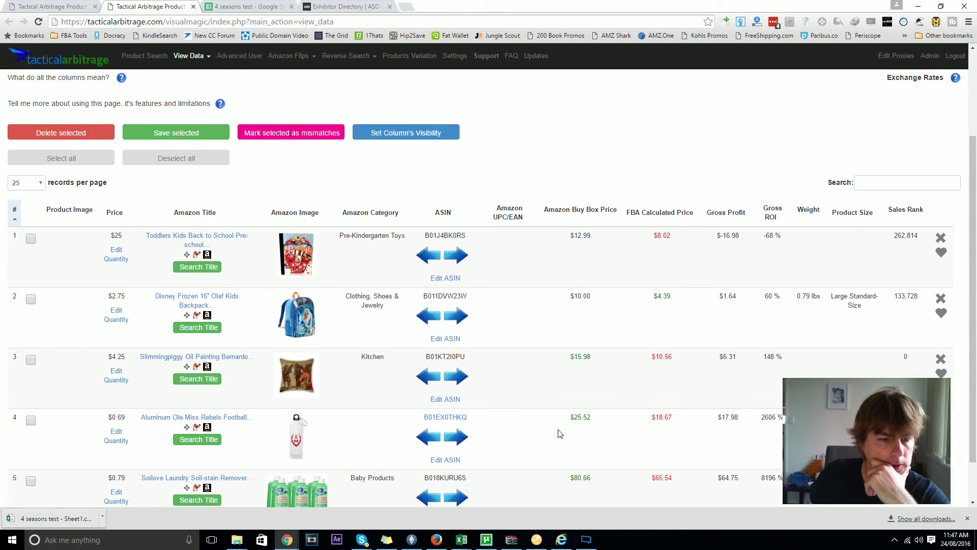
{"action": "scroll", "coordinate": [559, 433], "scroll_direction": "down", "scroll_amount": 1}
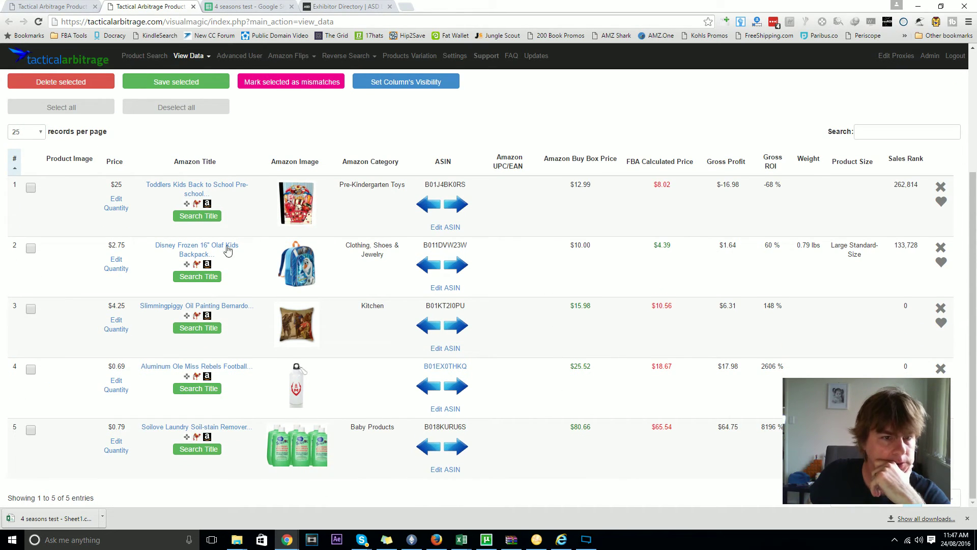
{"action": "scroll", "coordinate": [426, 178], "scroll_direction": "up", "scroll_amount": 3}
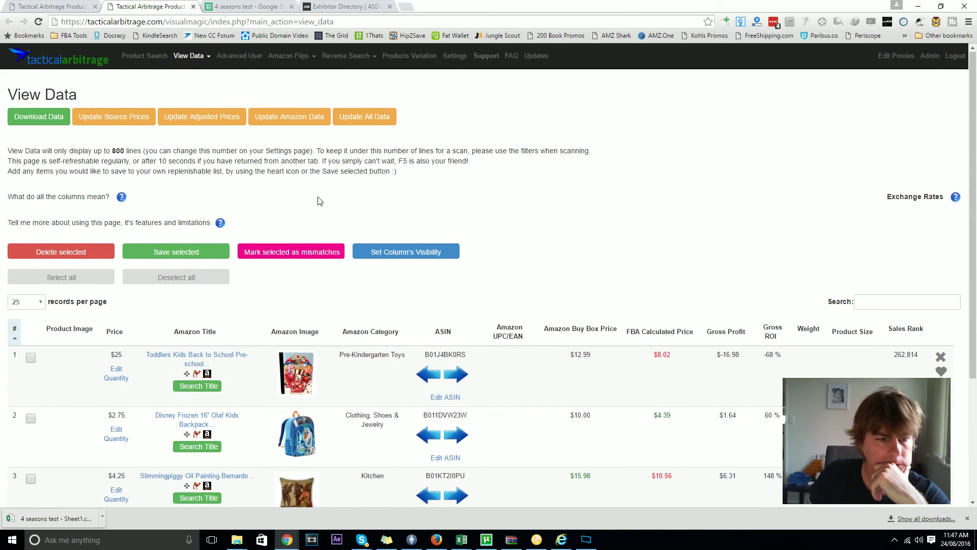
- Show the Title and Domain columns in the View Data table and save the column visibility settings
{"action": "scroll", "coordinate": [320, 201], "scroll_direction": "down", "scroll_amount": 3}
{"action": "scroll", "coordinate": [430, 226], "scroll_direction": "up", "scroll_amount": 3}
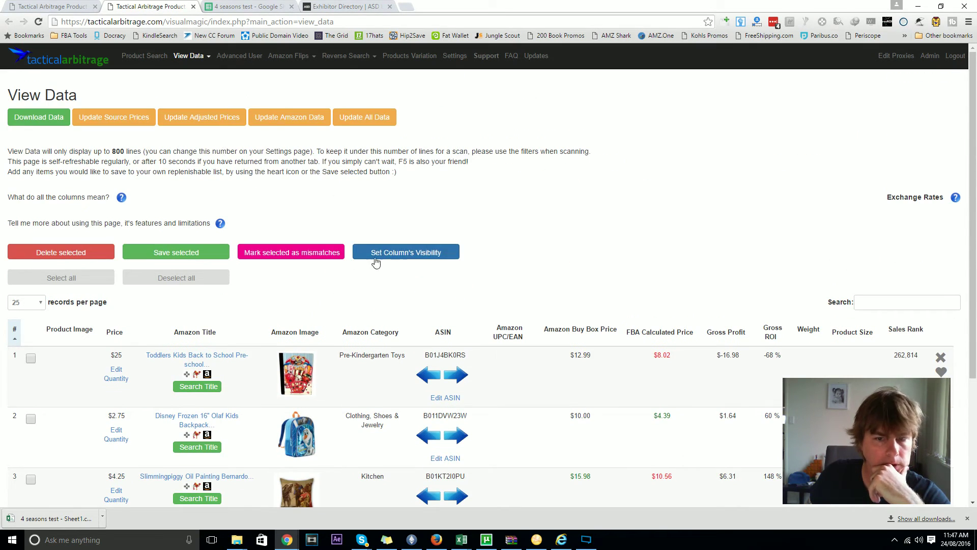
{"action": "left_click", "coordinate": [407, 253]}
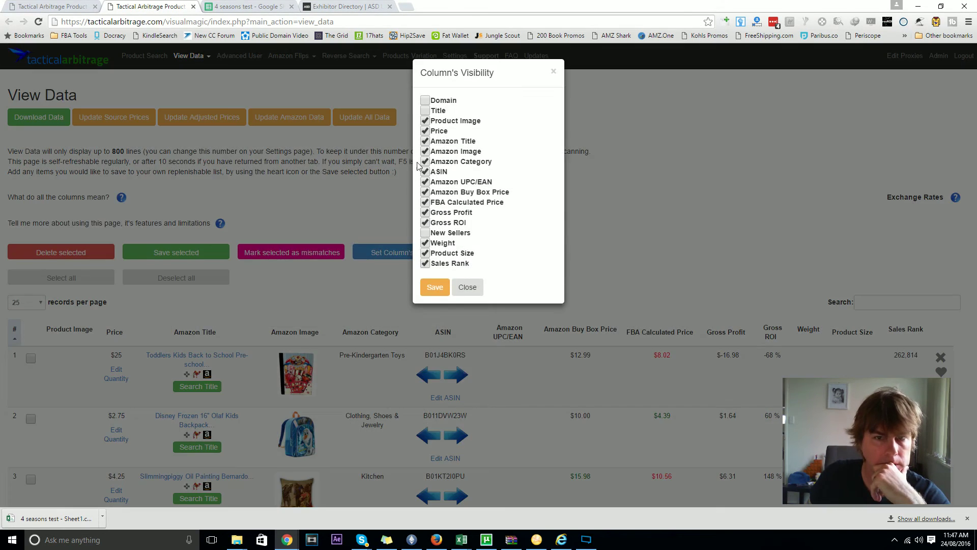
{"action": "left_click", "coordinate": [424, 111]}
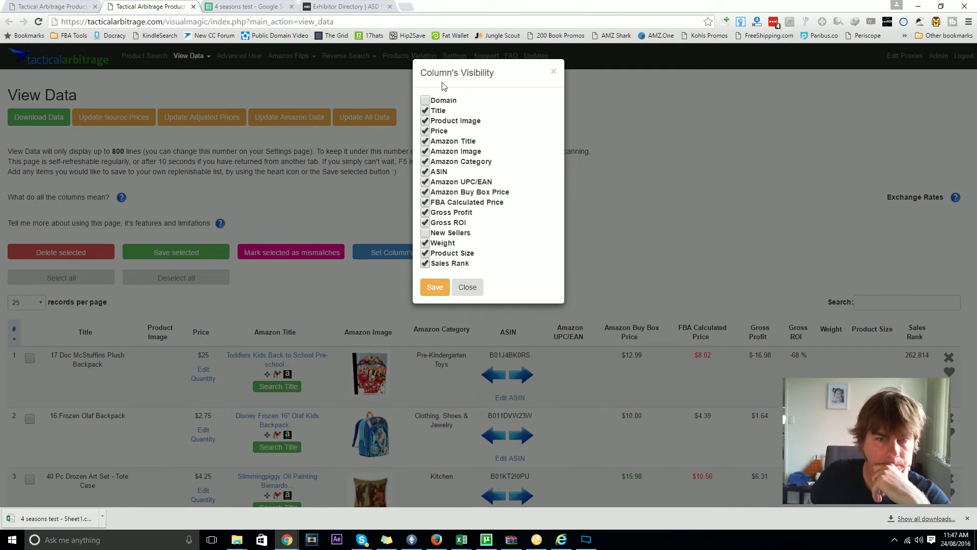
{"action": "left_click", "coordinate": [424, 101]}
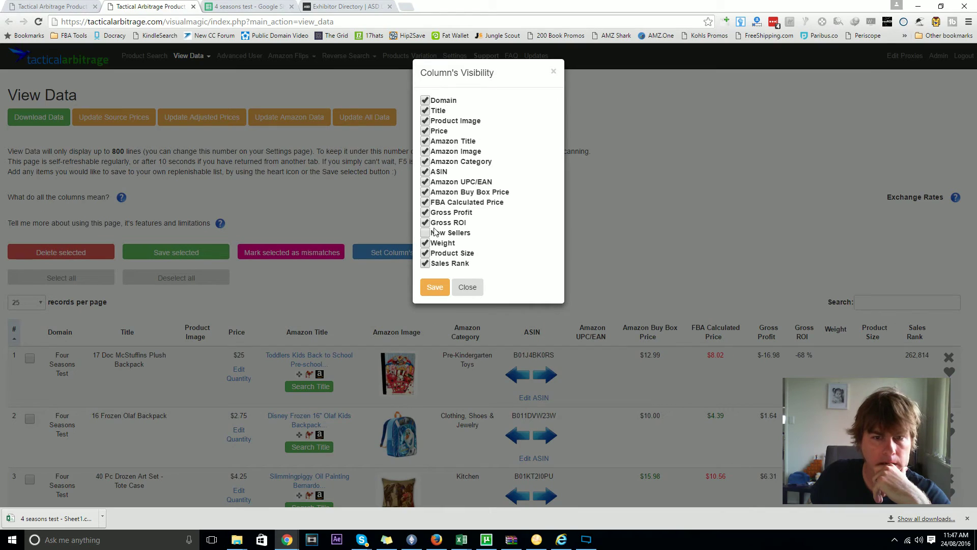
{"action": "left_click", "coordinate": [435, 286]}
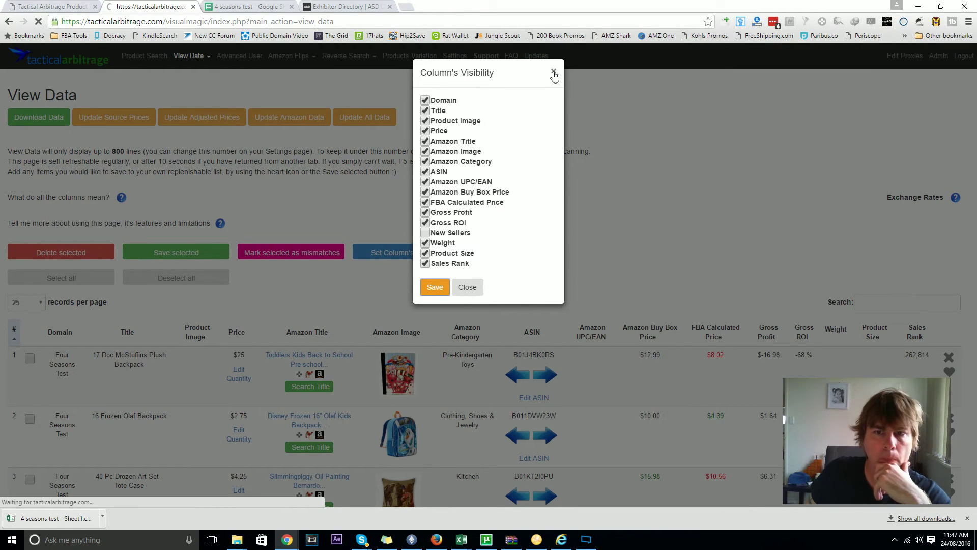
- Look over the scanned matches with their source titles and compare them with the product list in the 4 seasons test spreadsheet
{"action": "scroll", "coordinate": [335, 157], "scroll_direction": "down", "scroll_amount": 3}
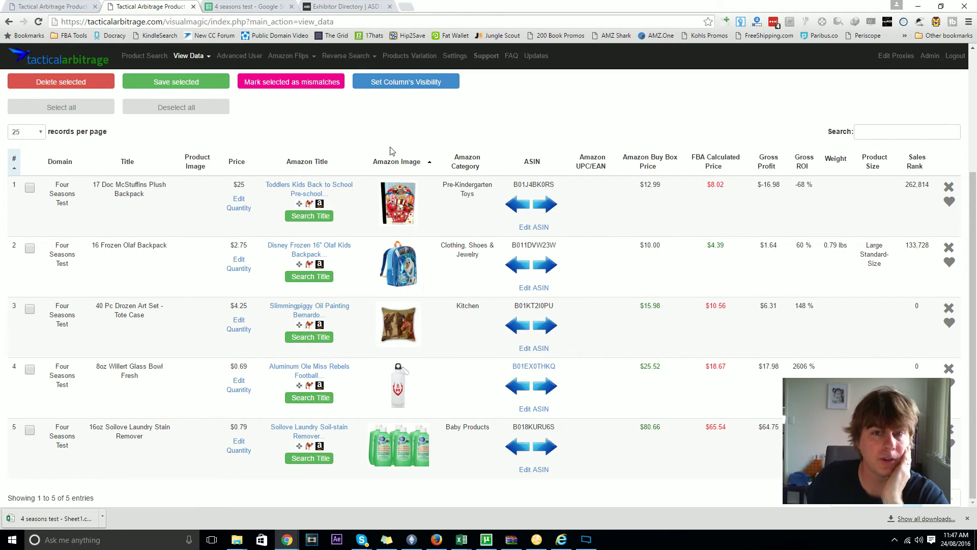
{"action": "left_click", "coordinate": [213, 6]}
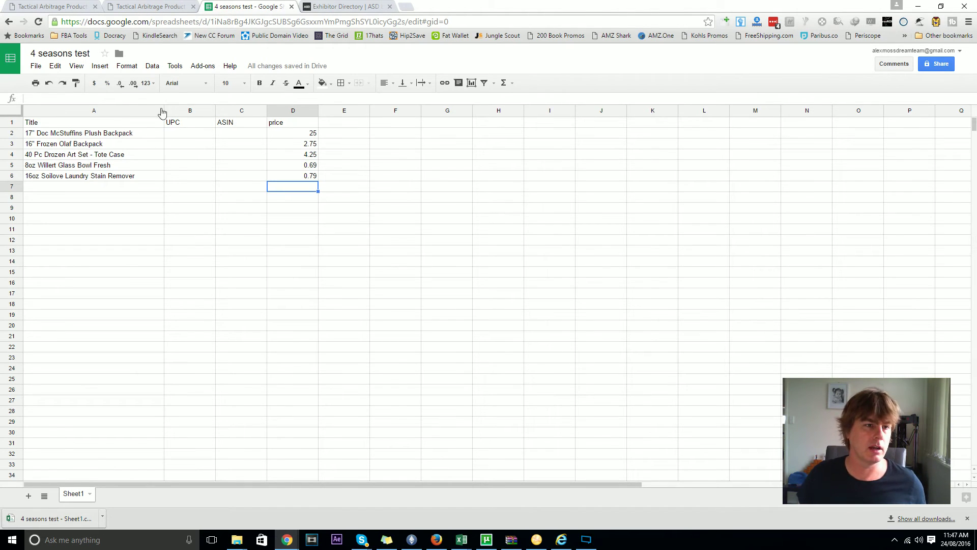
{"action": "left_click", "coordinate": [148, 6]}
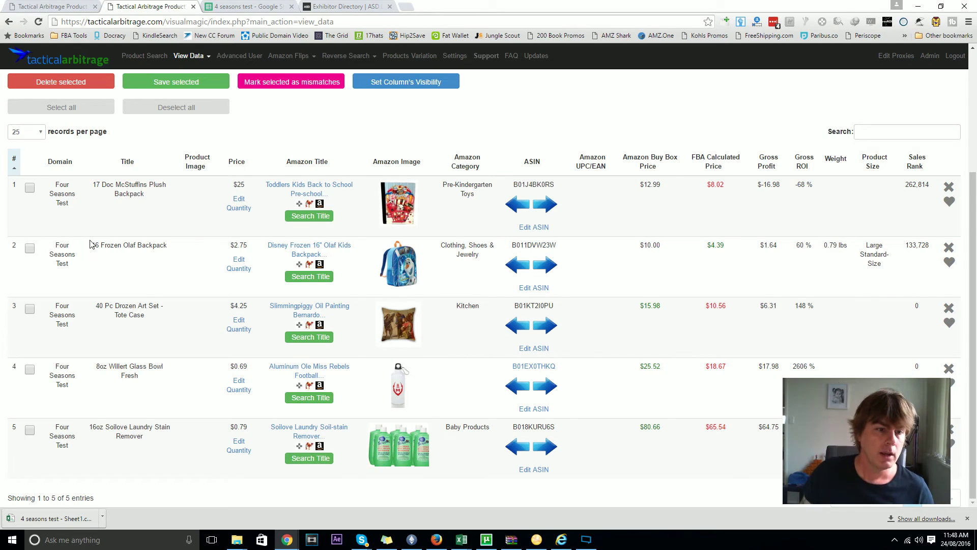
- Search Amazon for the title of the 16 Frozen Olaf Backpack row and browse the results for the matching product
{"action": "left_click", "coordinate": [311, 276]}
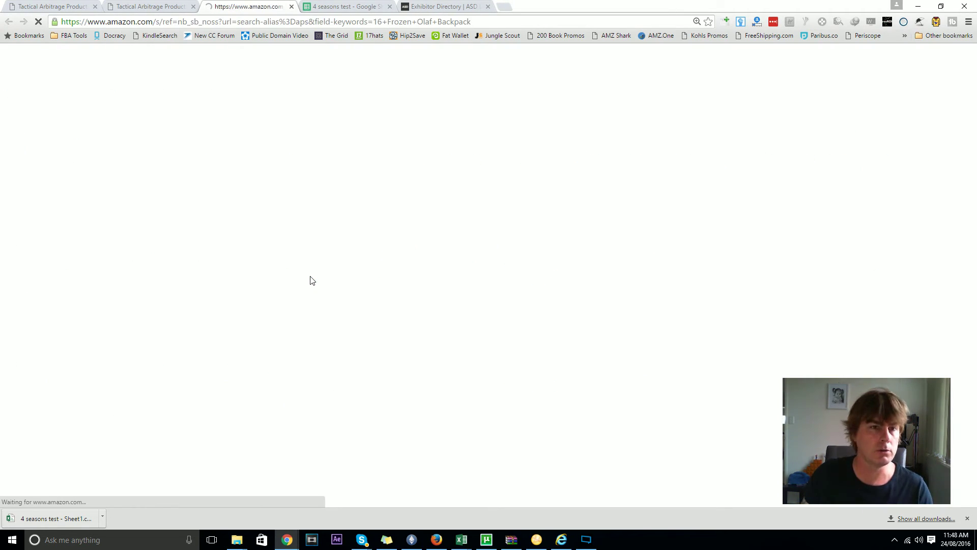
{"action": "scroll", "coordinate": [354, 190], "scroll_direction": "down", "scroll_amount": 20}
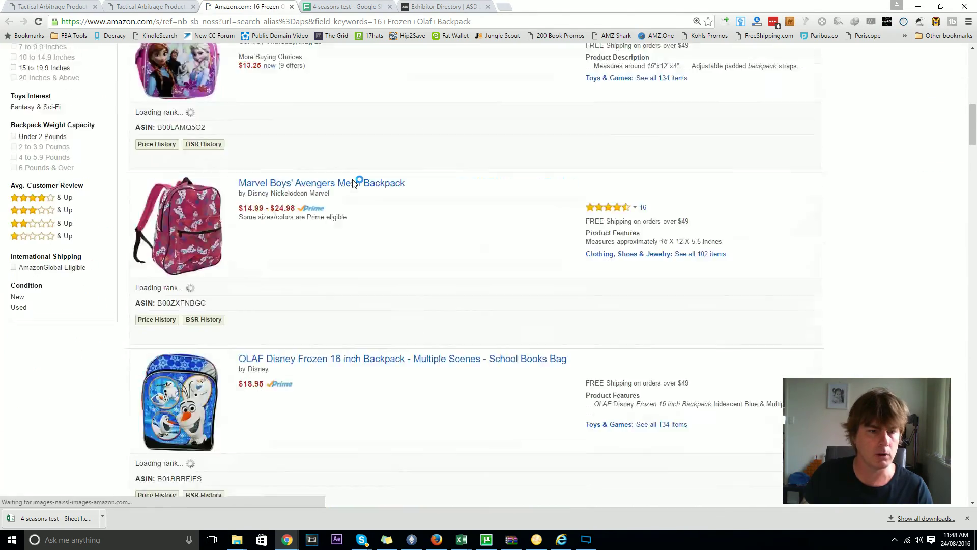
{"action": "scroll", "coordinate": [355, 175], "scroll_direction": "down", "scroll_amount": 20}
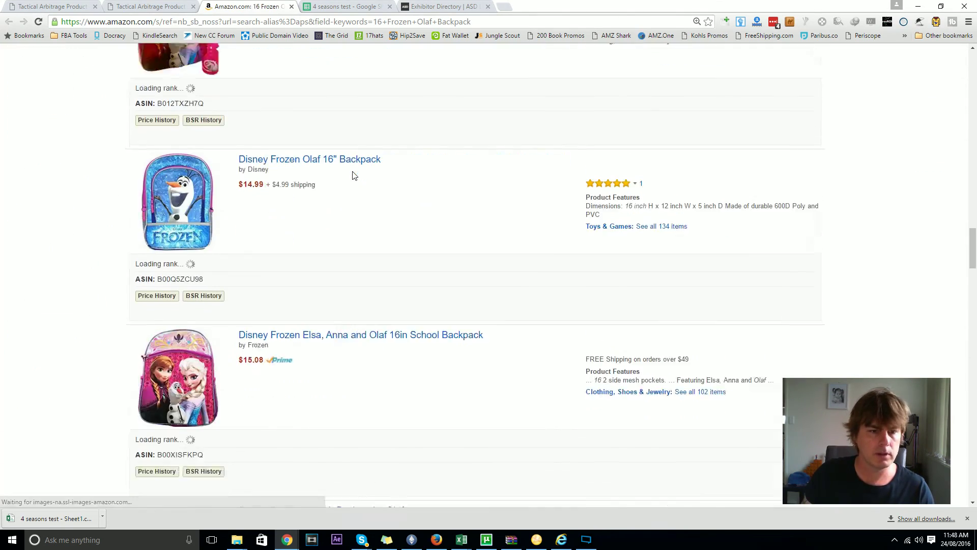
{"action": "scroll", "coordinate": [356, 177], "scroll_direction": "down", "scroll_amount": 20}
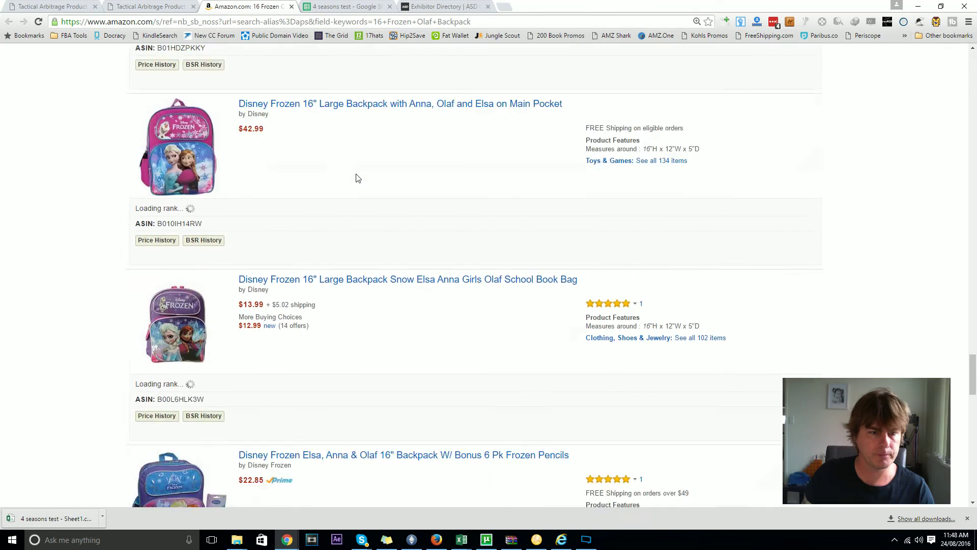
{"action": "scroll", "coordinate": [355, 183], "scroll_direction": "up", "scroll_amount": 5}
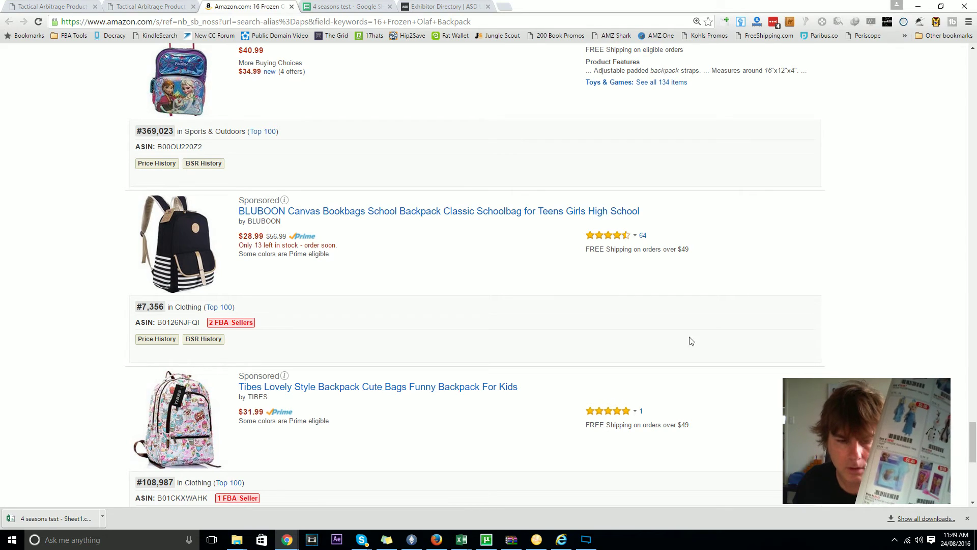
- Try to narrow the Amazon search to "16 Frozen Olaf Backpack hangtag"
{"action": "left_click", "coordinate": [585, 539]}
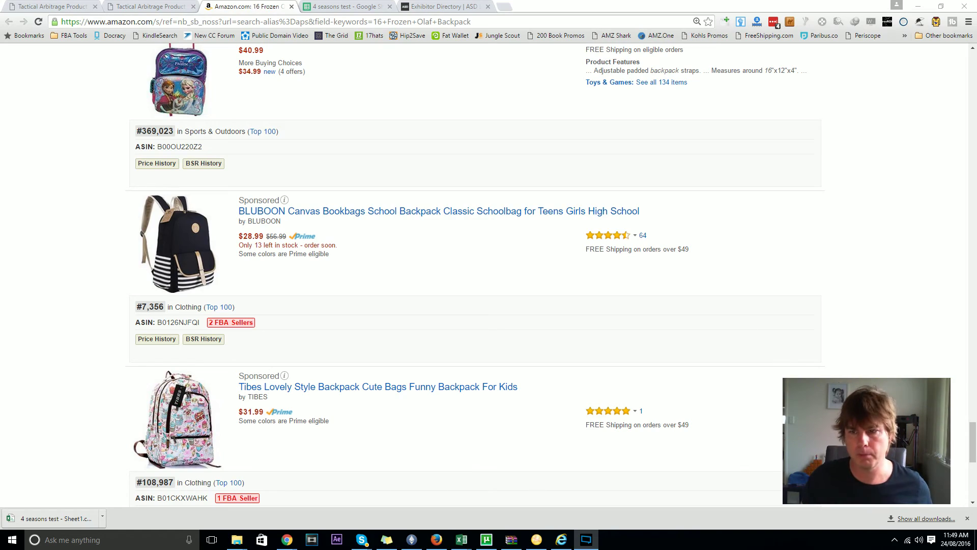
{"action": "left_click_drag", "start_coordinate": [971, 443], "coordinate": [973, 23]}
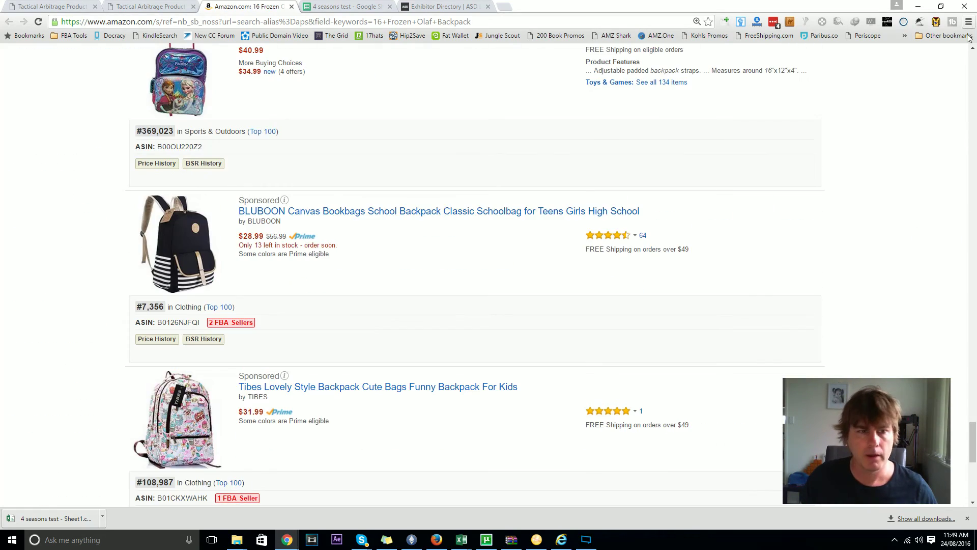
{"action": "left_click", "coordinate": [975, 72]}
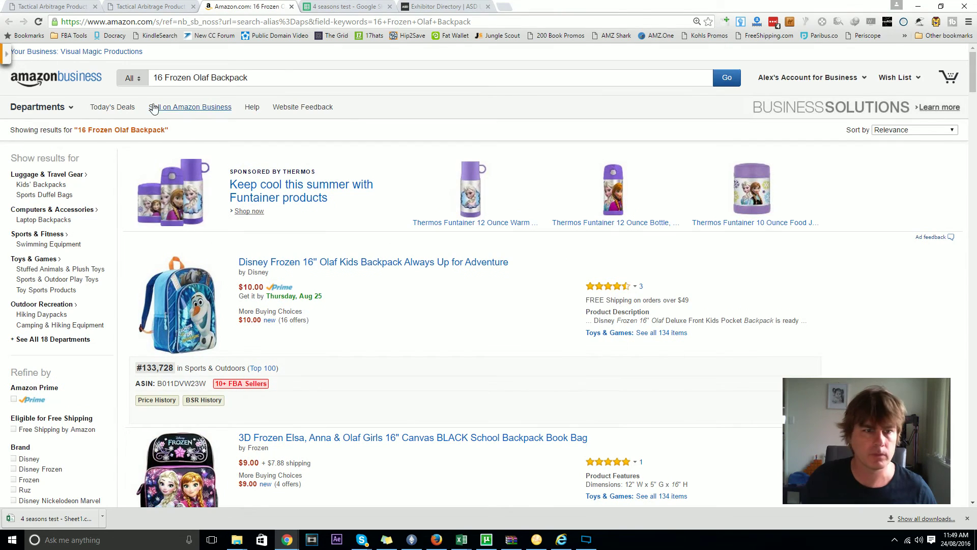
{"action": "left_click", "coordinate": [282, 81]}
{"action": "type", "text": "hangtag"}
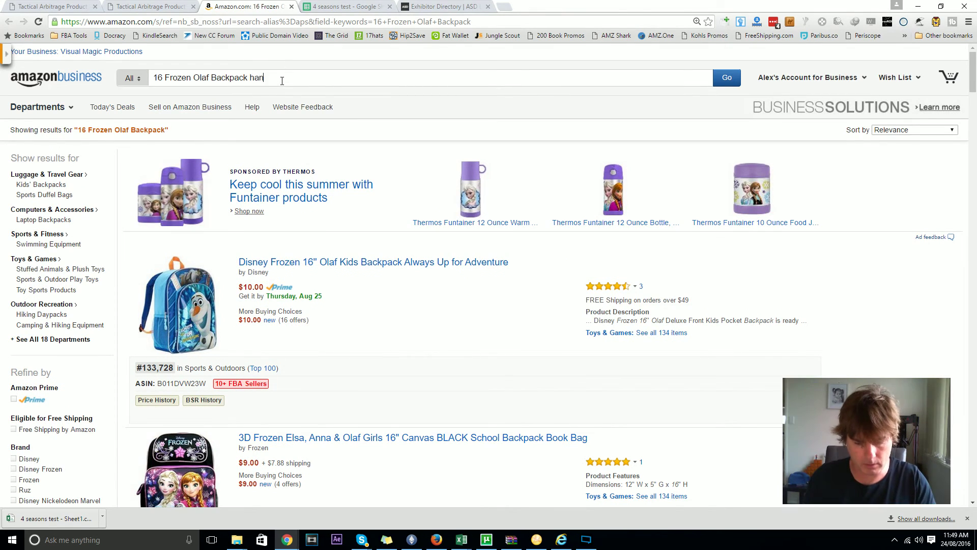
{"action": "key", "text": "Return"}
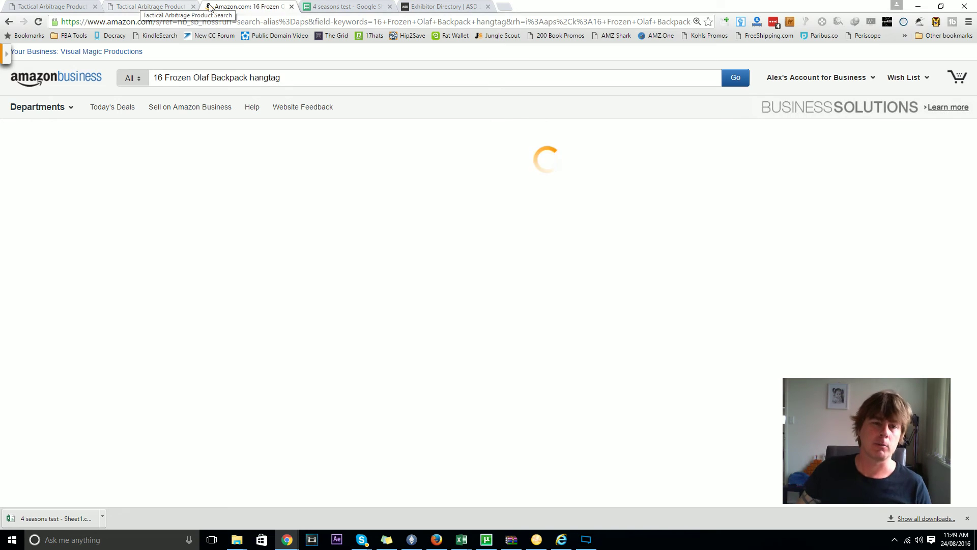
{"action": "double_click", "coordinate": [269, 81]}
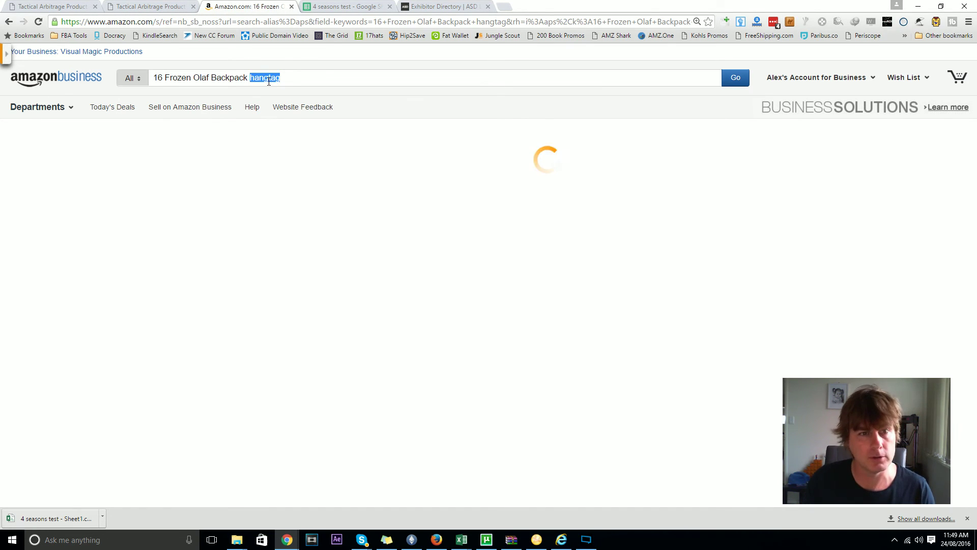
{"action": "left_click", "coordinate": [268, 81]}
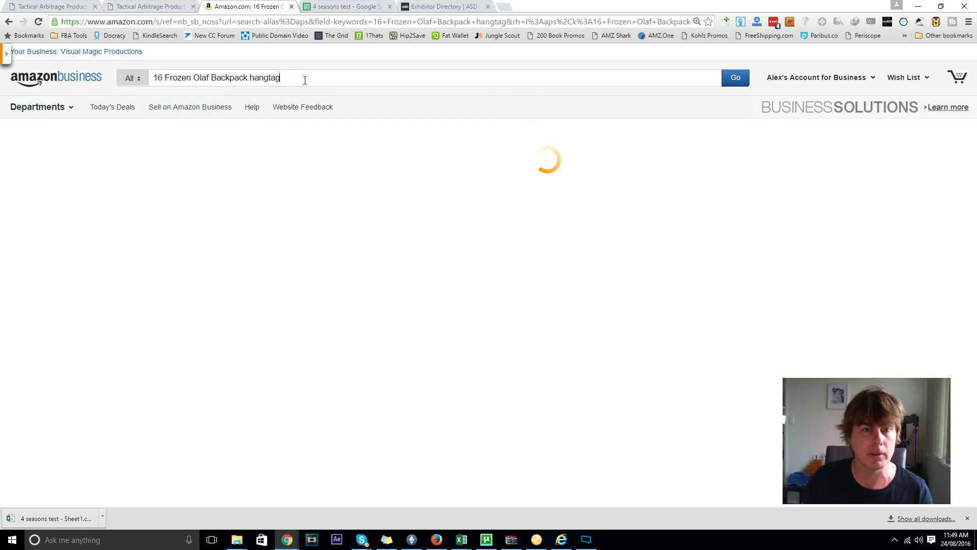
- Relaunch the Amazon title search from the 16 Frozen Olaf Backpack row in View Data, add "hangtag" to the query and browse the results
{"action": "left_click", "coordinate": [150, 6]}
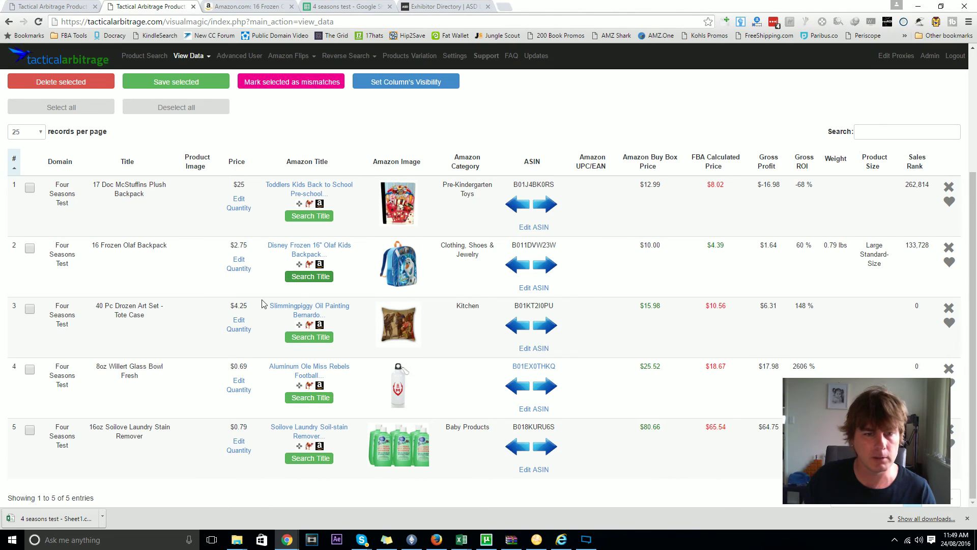
{"action": "left_click", "coordinate": [297, 279]}
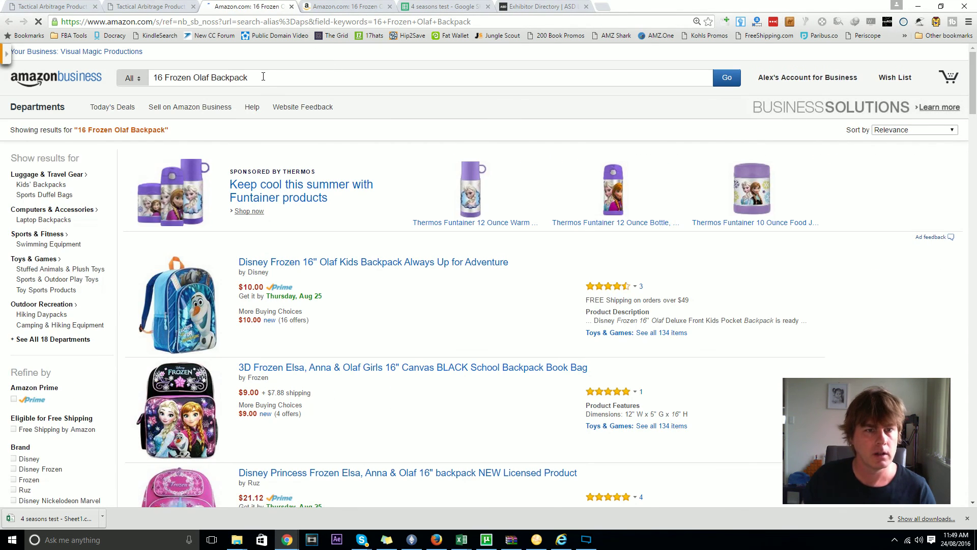
{"action": "left_click", "coordinate": [293, 79]}
{"action": "type", "text": "hangtag"}
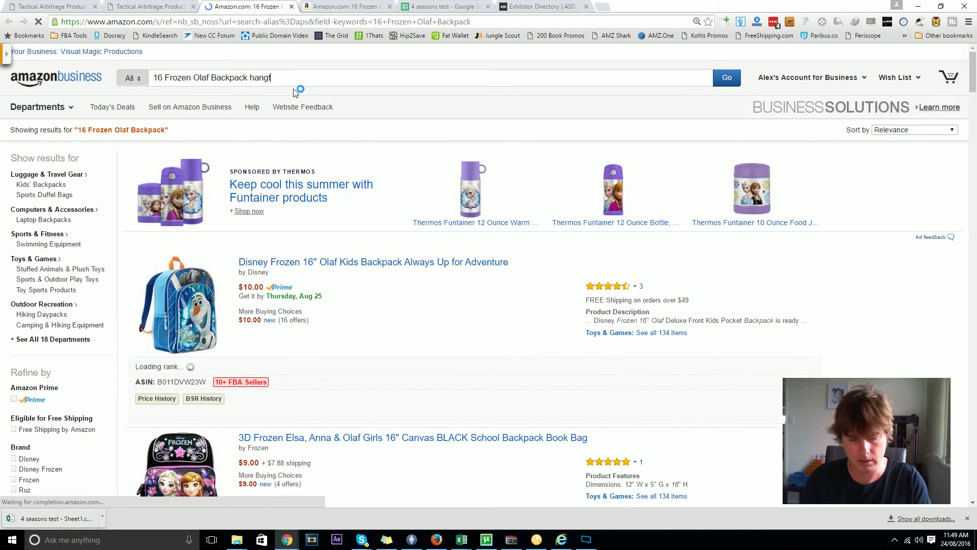
{"action": "key", "text": "Return"}
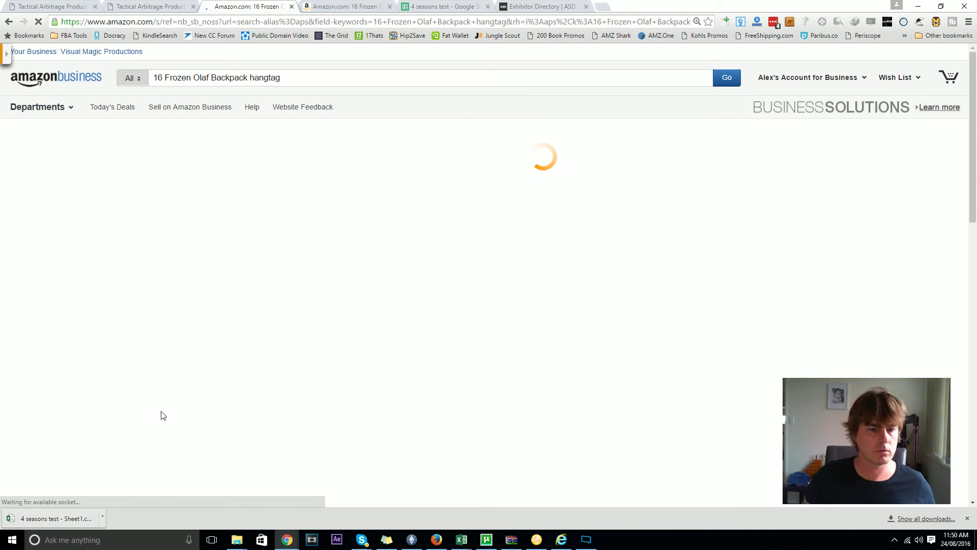
{"action": "scroll", "coordinate": [281, 108], "scroll_direction": "down", "scroll_amount": 15}
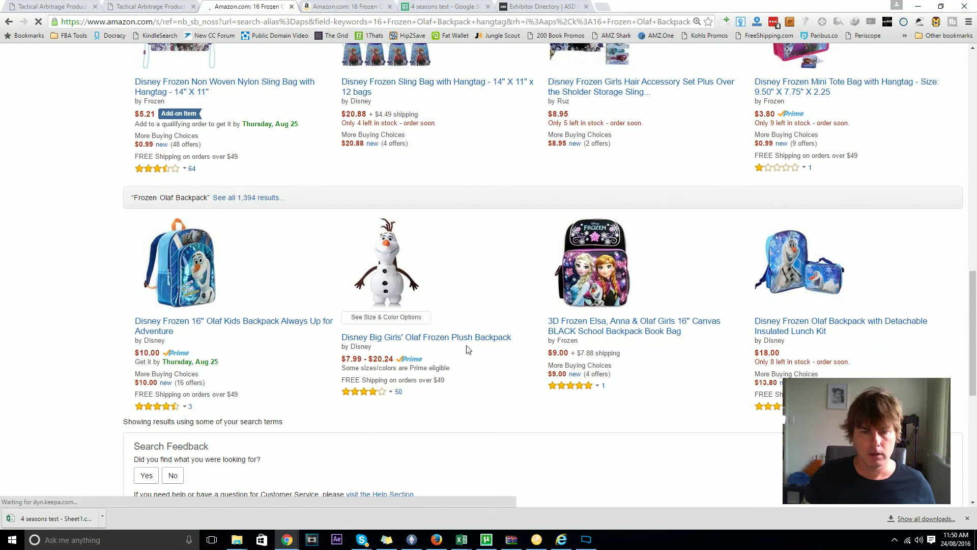
- Open the Disney Big Girls' Olaf Frozen Plush Backpack listing and copy its ASIN from the page address
{"action": "mouse_move", "coordinate": [479, 342]}
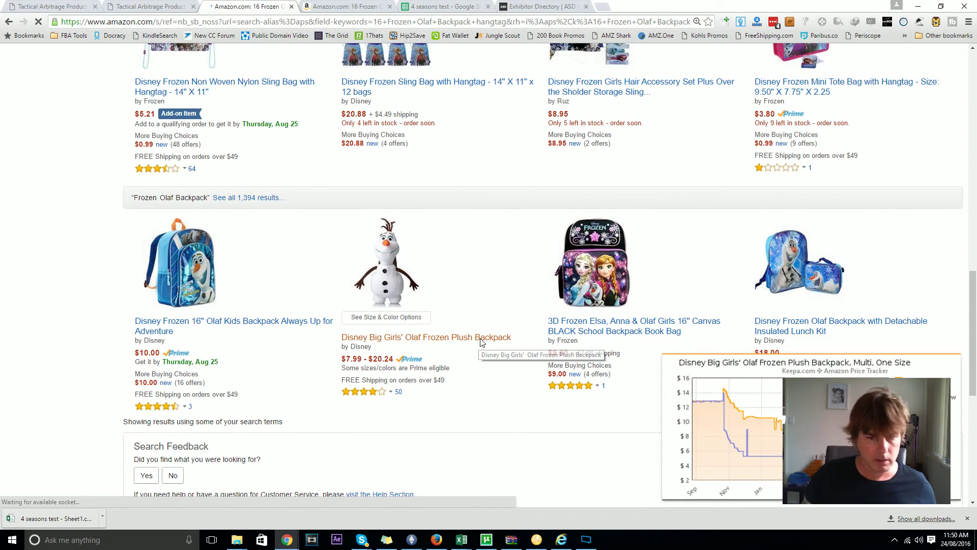
{"action": "left_click", "coordinate": [480, 340]}
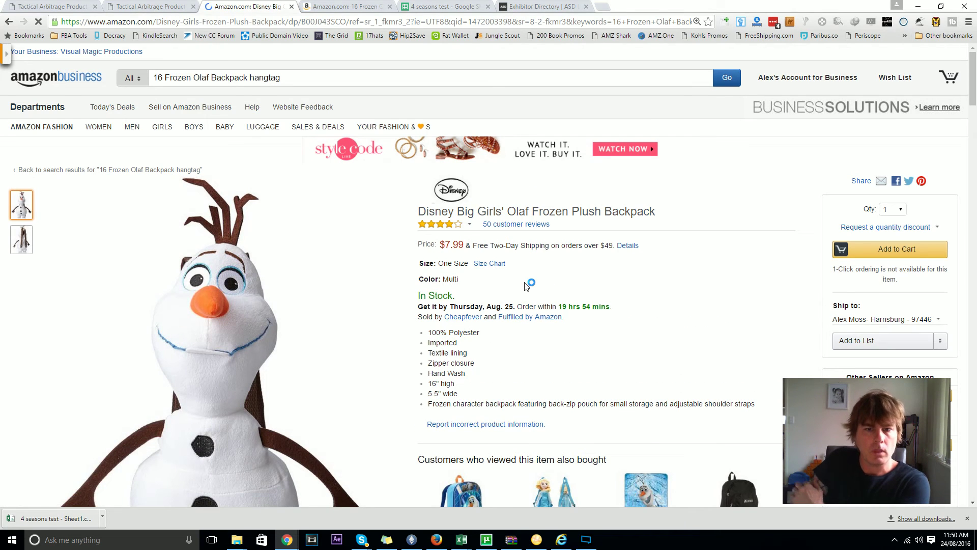
{"action": "double_click", "coordinate": [325, 22]}
{"action": "key", "text": "ctrl+c"}
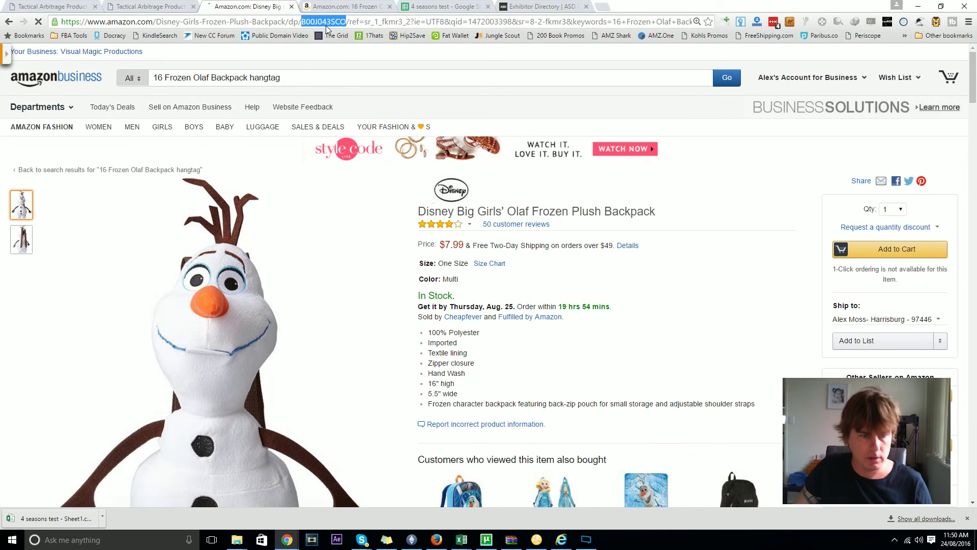
- Back in View Data, set the ASIN of the 16 Frozen Olaf Backpack row to B00J043SCO and save it
{"action": "left_click", "coordinate": [183, 5]}
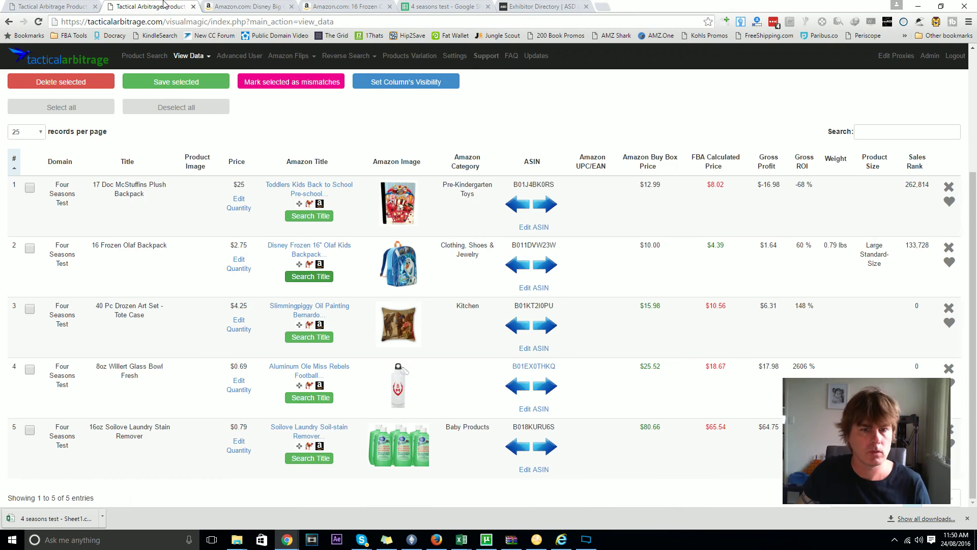
{"action": "left_click", "coordinate": [532, 288]}
{"action": "double_click", "coordinate": [526, 249]}
{"action": "key", "text": "ctrl+v"}
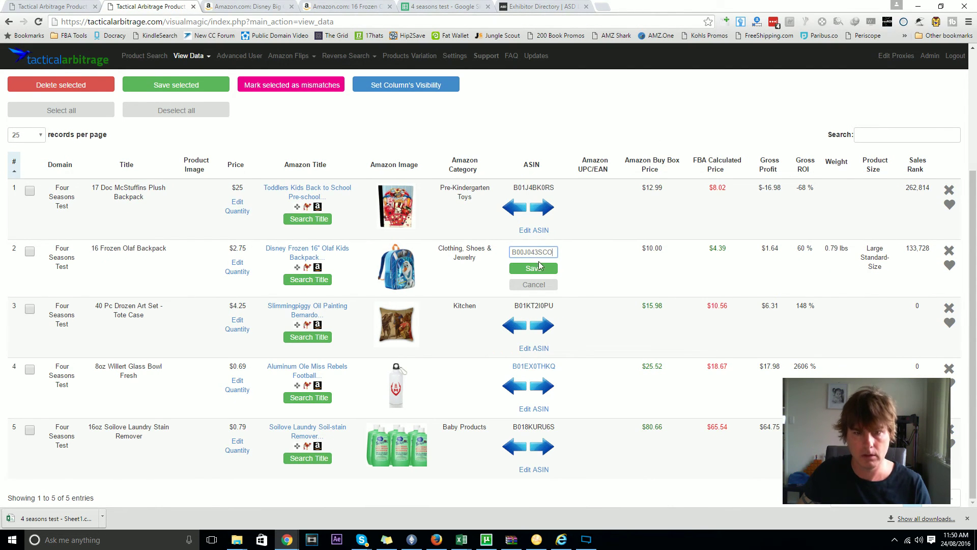
{"action": "left_click", "coordinate": [541, 269]}
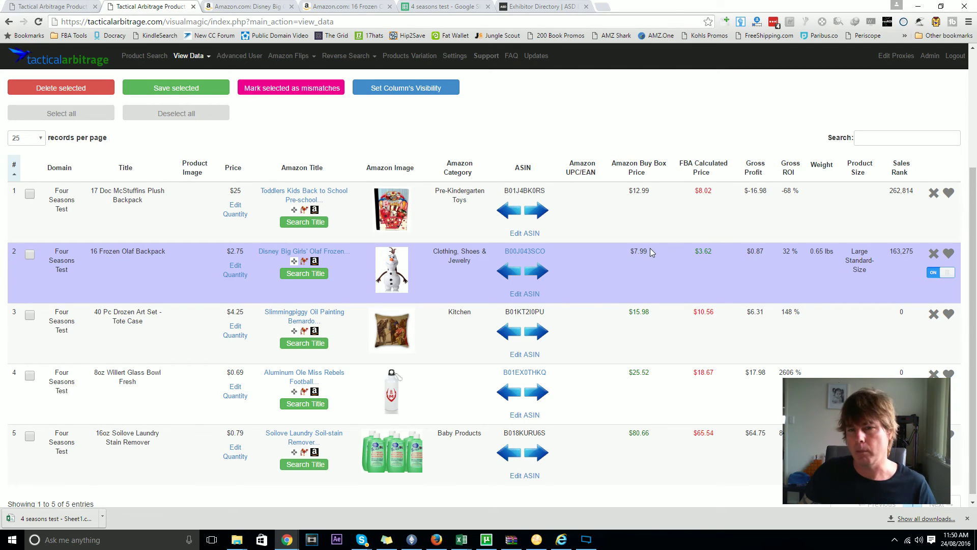
- Examine the Amazon buy box price, FBA calculated price and enlarged Amazon image of the 16 Frozen Olaf Backpack row
{"action": "left_click_drag", "start_coordinate": [648, 250], "coordinate": [629, 250]}
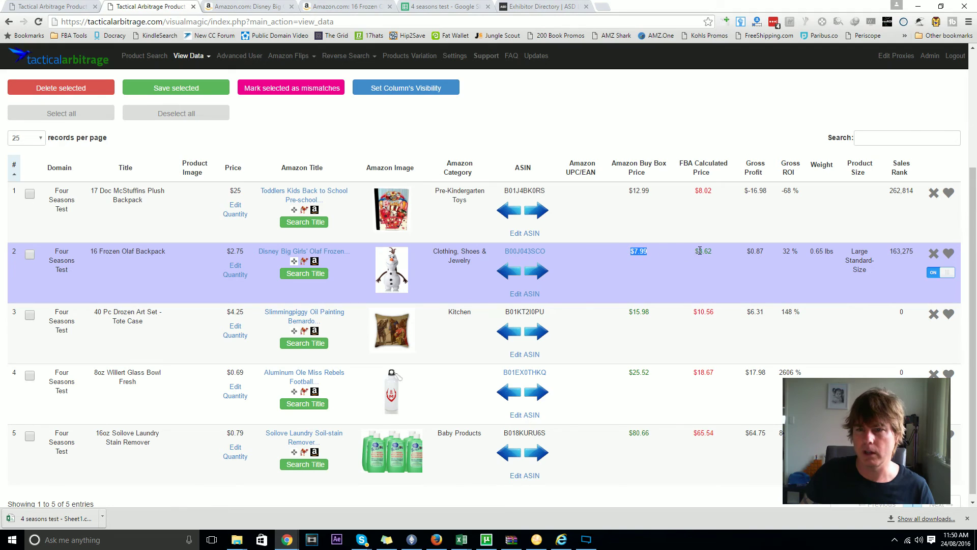
{"action": "left_click_drag", "start_coordinate": [711, 251], "coordinate": [695, 251]}
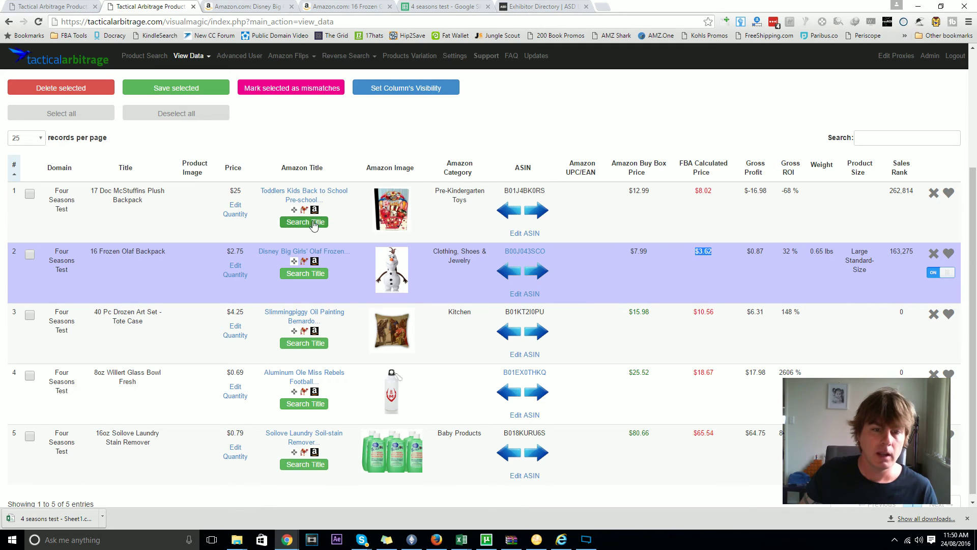
{"action": "mouse_move", "coordinate": [294, 262]}
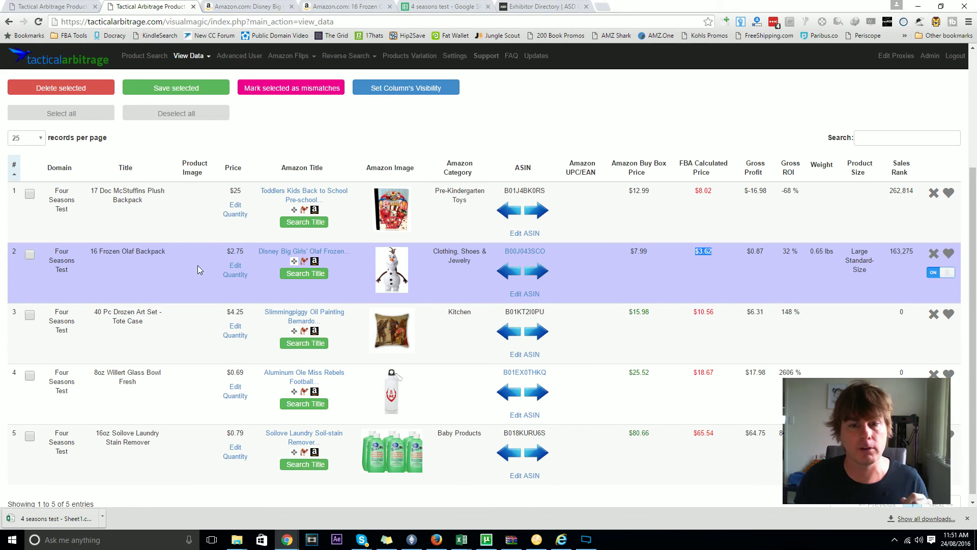
{"action": "mouse_move", "coordinate": [397, 267]}
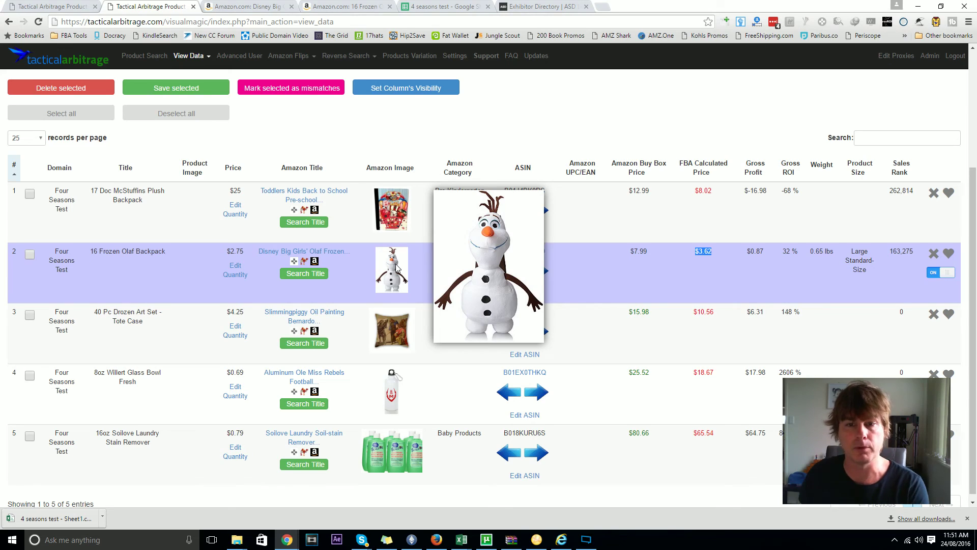
{"action": "left_click_drag", "start_coordinate": [172, 249], "coordinate": [89, 252]}
{"action": "left_click", "coordinate": [120, 254]}
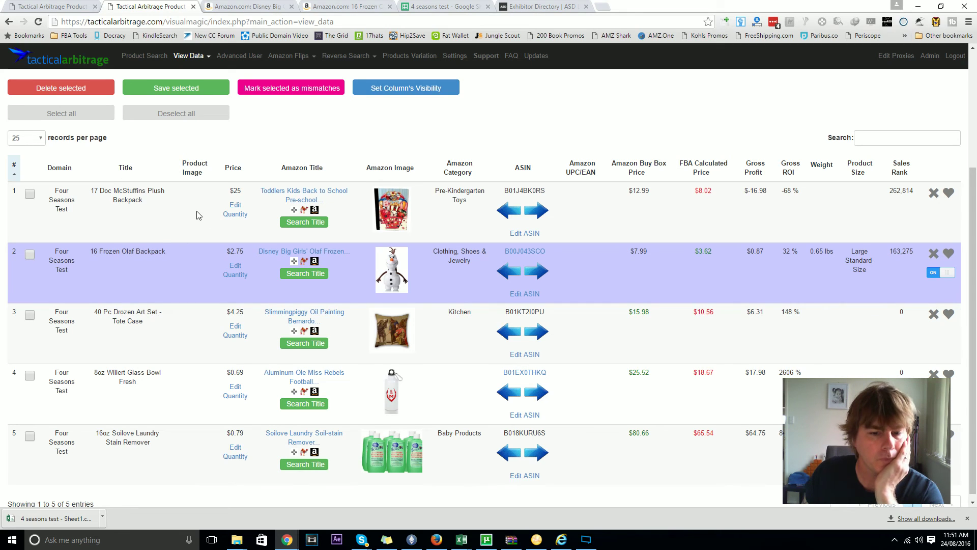
{"action": "mouse_move", "coordinate": [390, 458]}
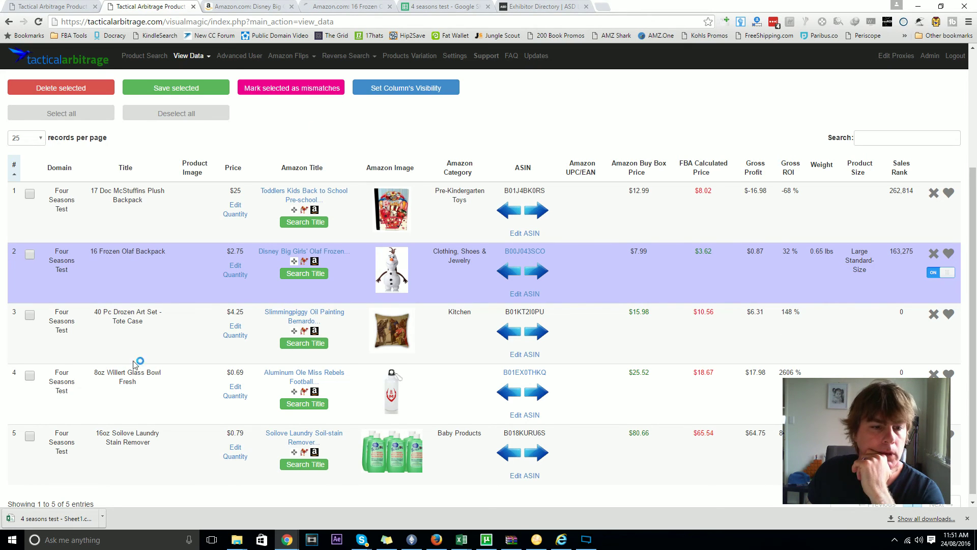
- Launch the Amazon title search for the 8oz Willert Glass Bowl Fresh row and copy the ASIN of Bowl Fresh Blue Automatic Bowl Cleaner (6)
{"action": "left_click", "coordinate": [305, 404]}
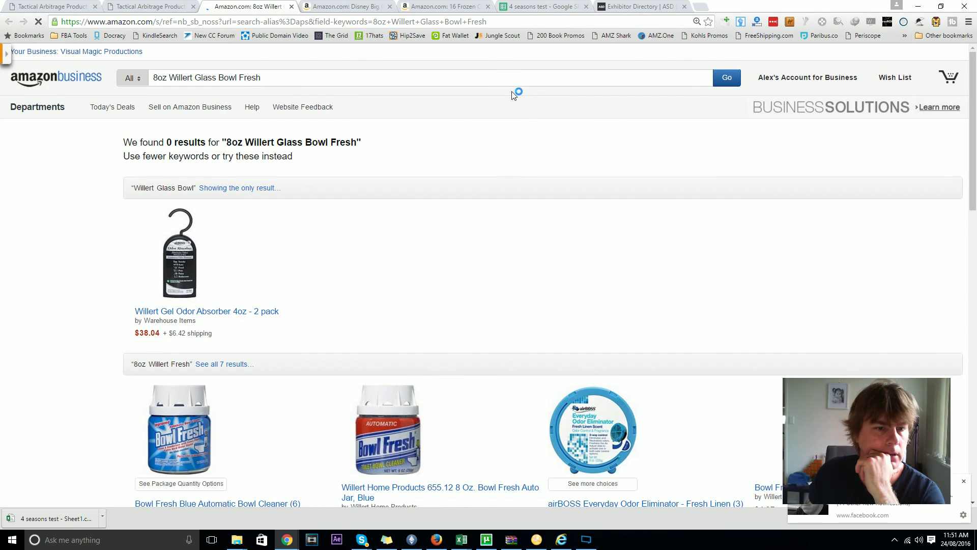
{"action": "scroll", "coordinate": [333, 161], "scroll_direction": "down", "scroll_amount": 4}
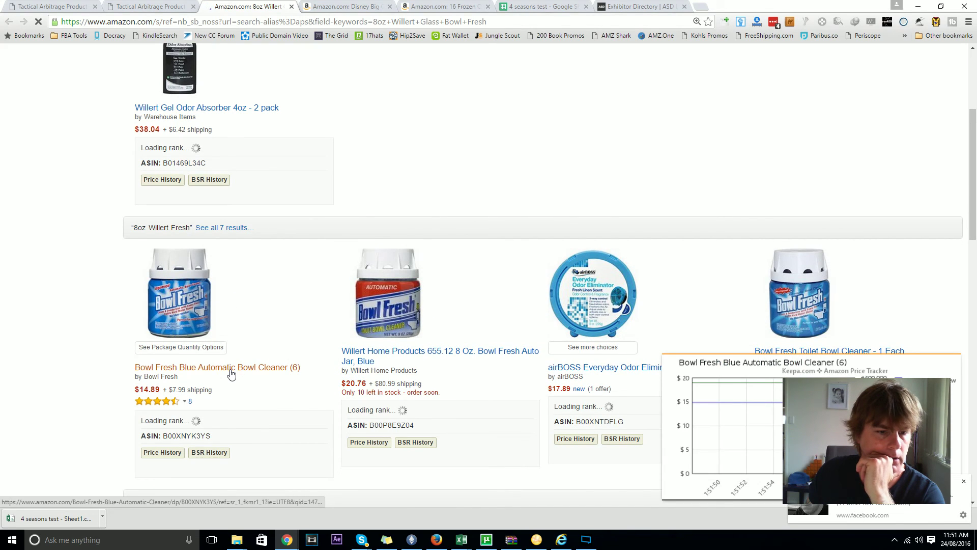
{"action": "double_click", "coordinate": [180, 436]}
{"action": "right_click", "coordinate": [180, 438]}
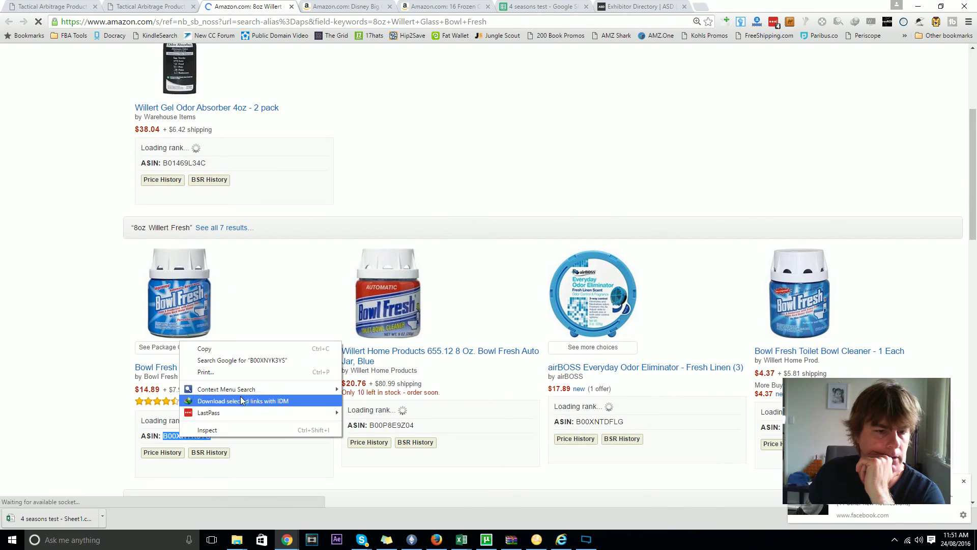
{"action": "left_click", "coordinate": [241, 350]}
- Back in View Data, set the ASIN of the 8oz Willert Glass Bowl Fresh row to B00XNYK3YS and save it
{"action": "left_click", "coordinate": [159, 5]}
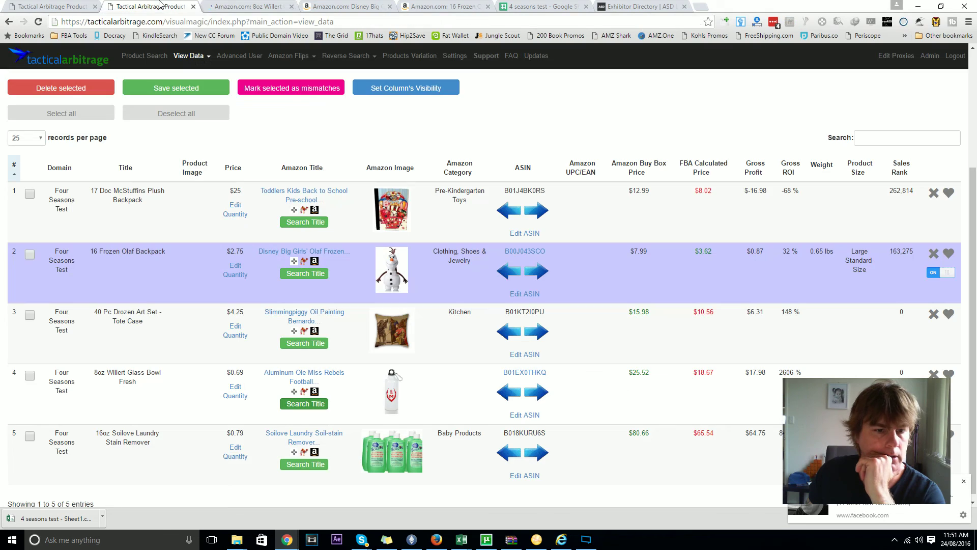
{"action": "left_click", "coordinate": [525, 415]}
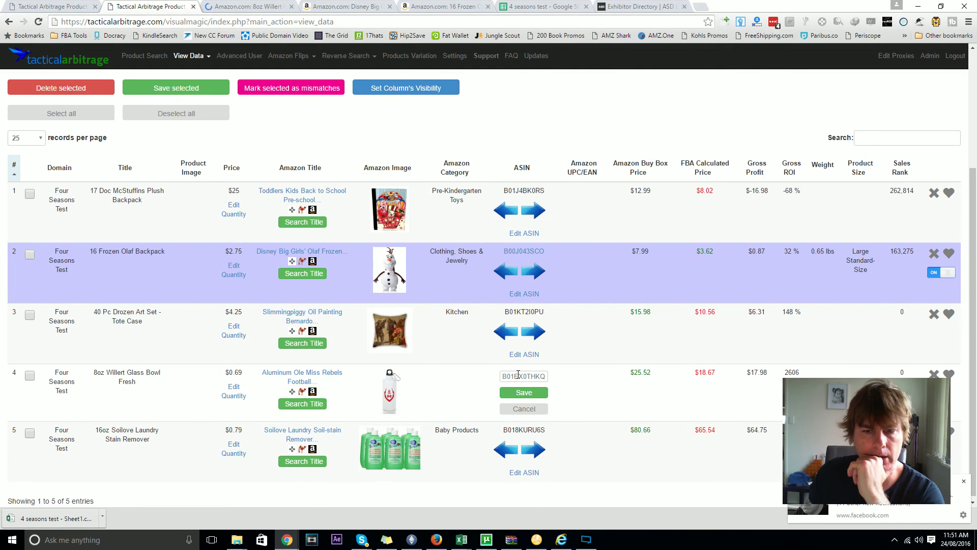
{"action": "double_click", "coordinate": [524, 376]}
{"action": "right_click", "coordinate": [525, 380]}
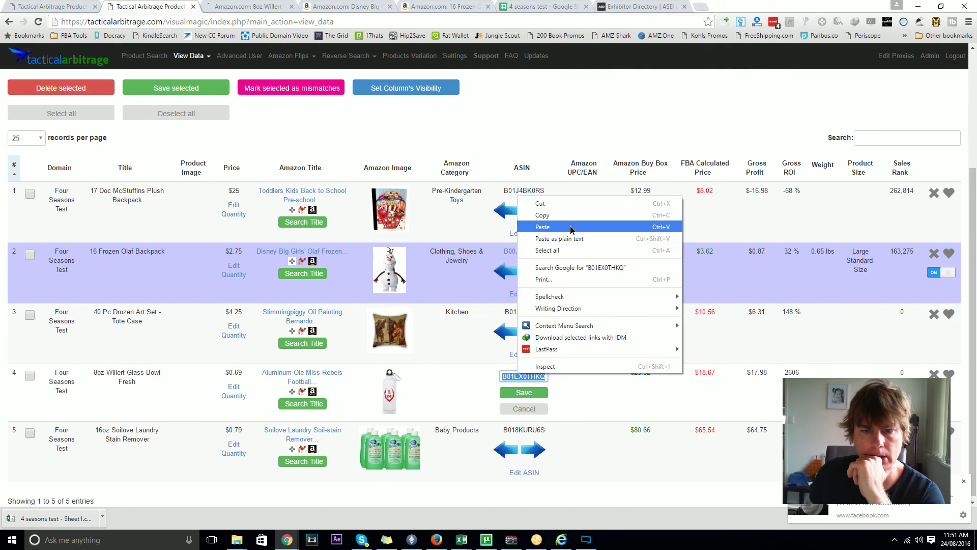
{"action": "left_click", "coordinate": [571, 227]}
{"action": "left_click", "coordinate": [534, 394]}
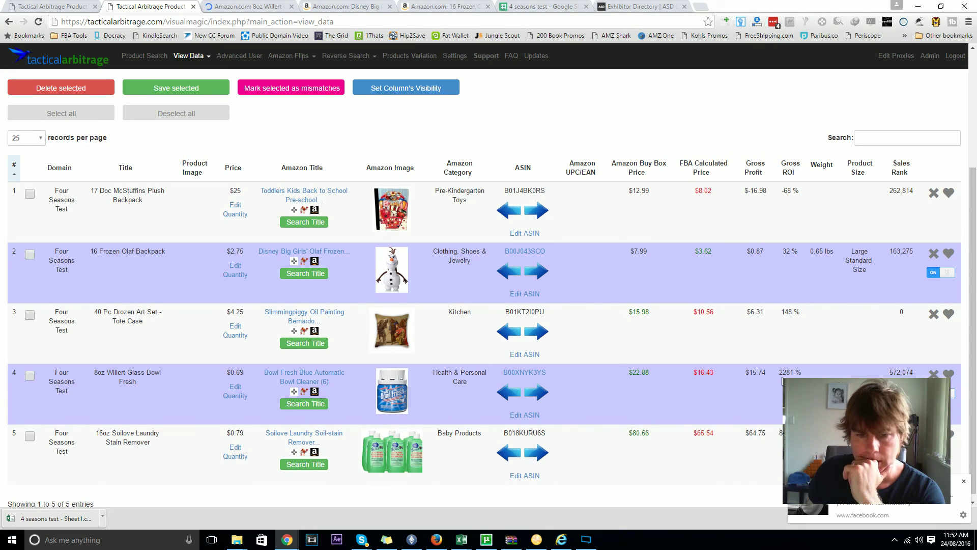
- Recheck the Bowl Fresh listing in the Amazon results, then set the 8oz Willert Glass Bowl Fresh row's quantity to 6 units and save it
{"action": "left_click", "coordinate": [247, 6]}
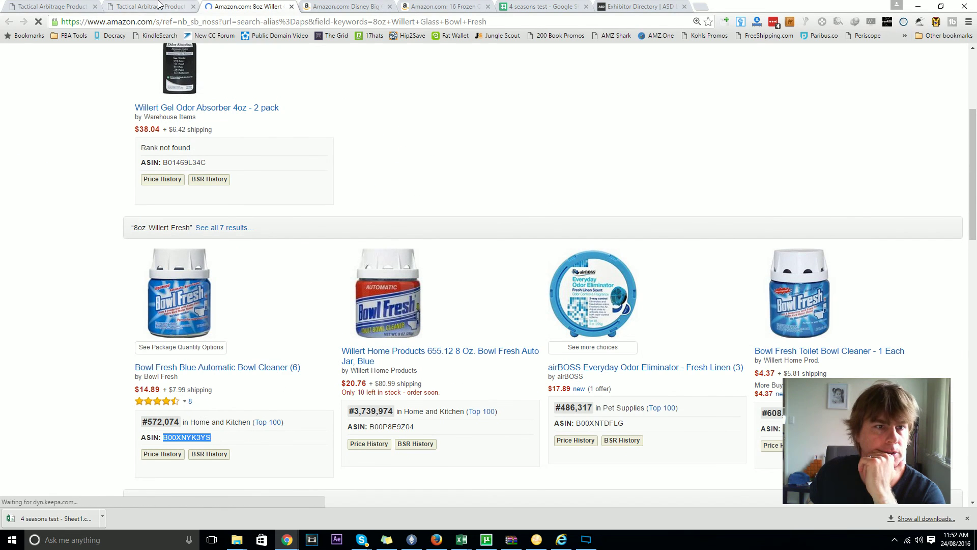
{"action": "key", "text": "ctrl+shift+Tab"}
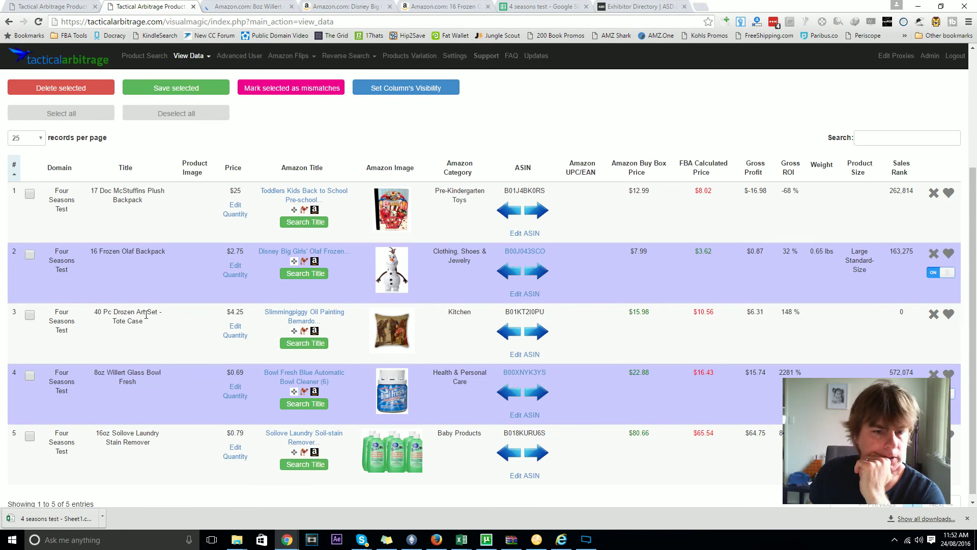
{"action": "left_click", "coordinate": [237, 392]}
{"action": "left_click", "coordinate": [258, 393]}
{"action": "left_click", "coordinate": [258, 392]}
{"action": "left_click", "coordinate": [258, 392]}
{"action": "left_click", "coordinate": [257, 392]}
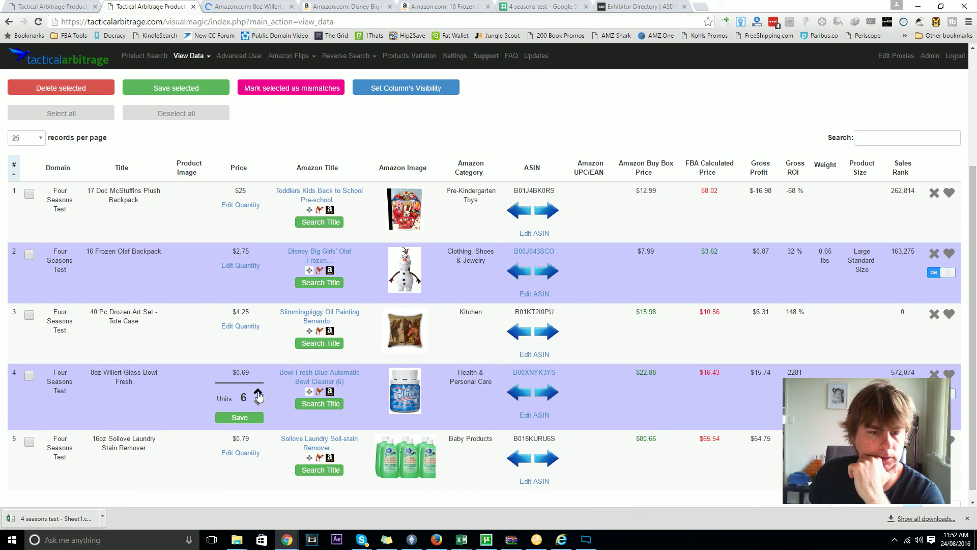
{"action": "left_click", "coordinate": [246, 417]}
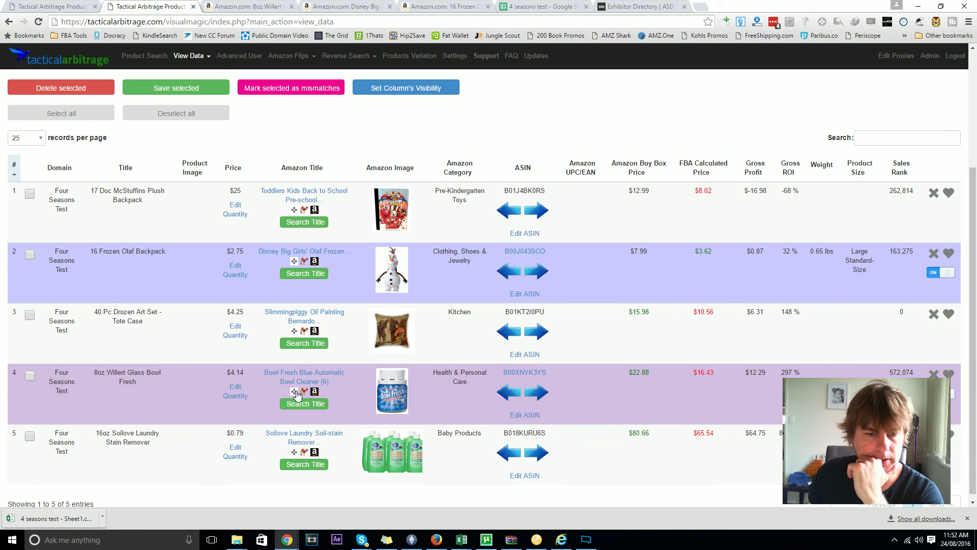
- Examine the Keepa price history chart, sales rank and gross ROI of the 8oz Willert Glass Bowl Fresh row
{"action": "mouse_move", "coordinate": [295, 393]}
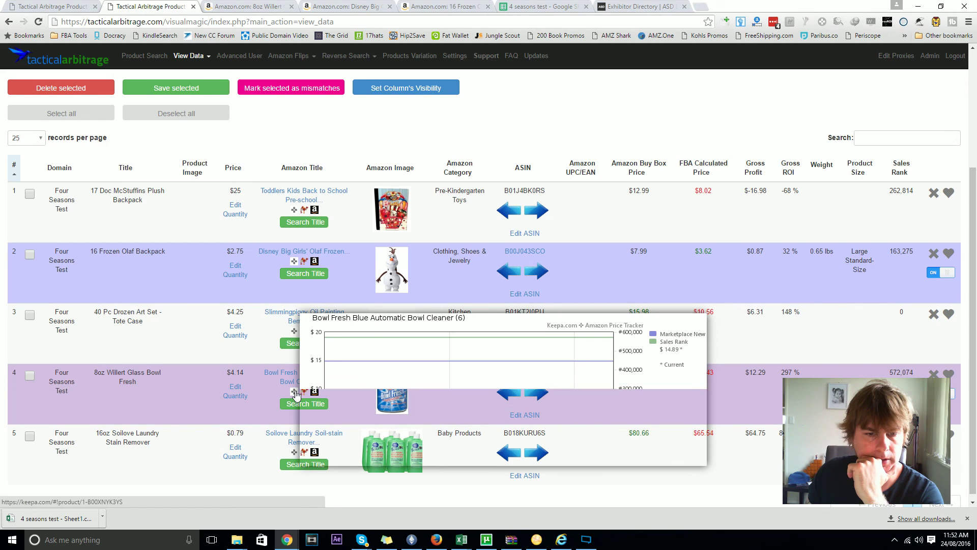
{"action": "double_click", "coordinate": [901, 372]}
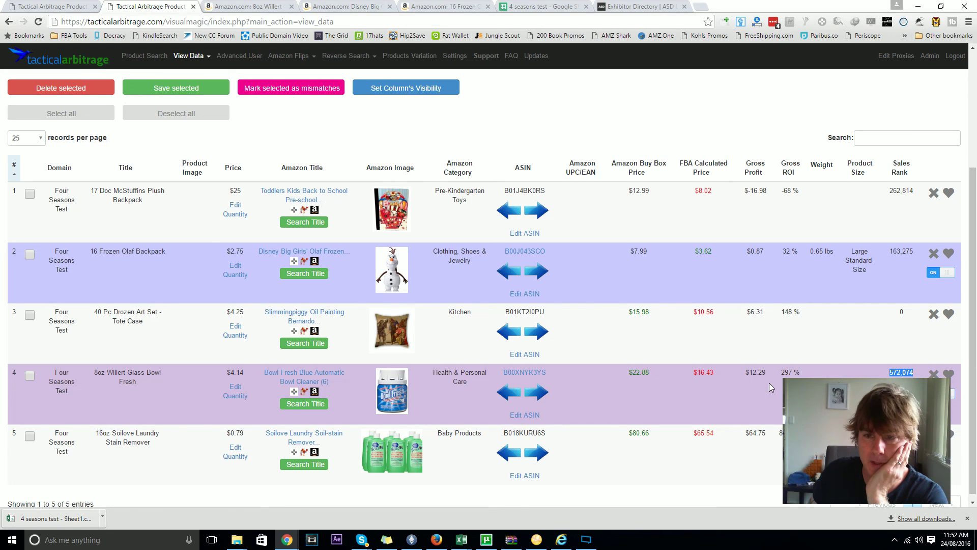
{"action": "double_click", "coordinate": [785, 373]}
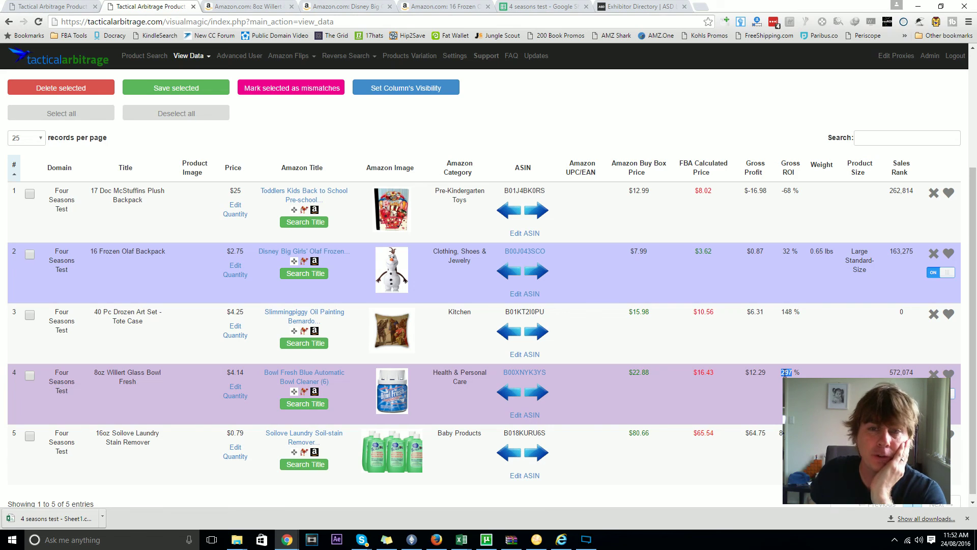